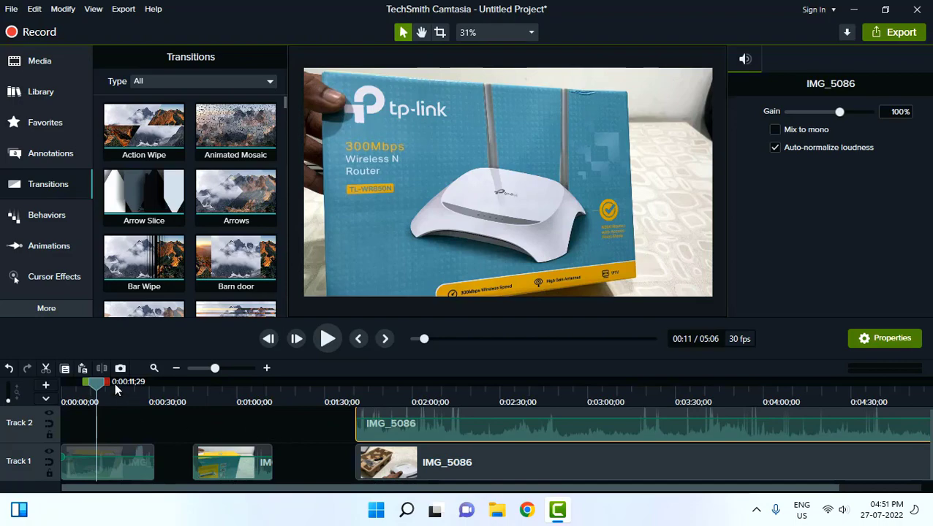
# Mark a timeline range ending near 0:53, then clear the selection with Ctrl+D.
pyautogui.moveTo(108, 382); pyautogui.dragTo(236, 417)
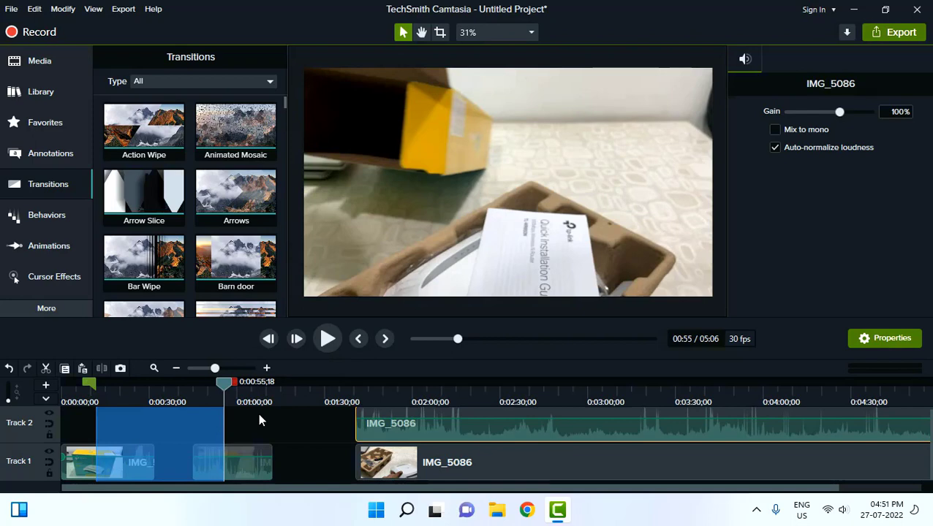
pyautogui.hotkey('ctrl', 'd')
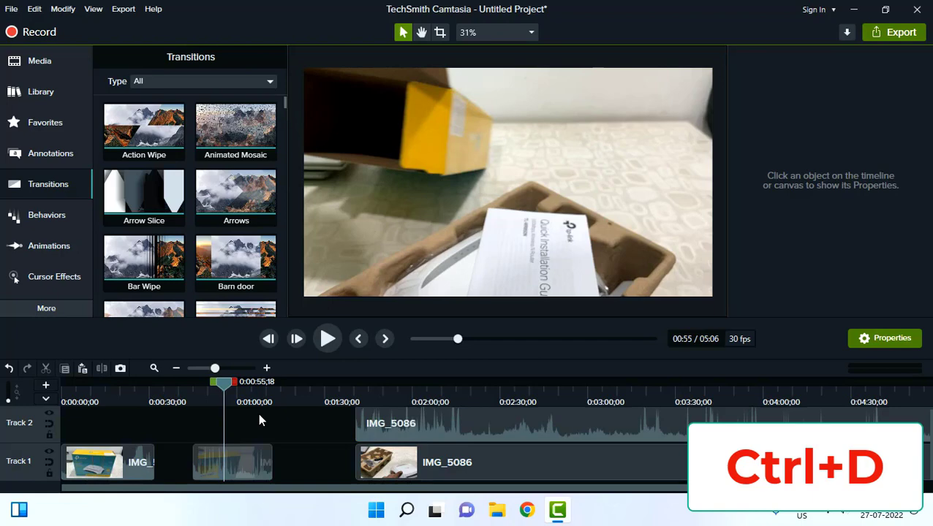
# Ripple-delete the 1:49 to 2:36 span across both tracks, then undo the deletion.
pyautogui.click(377, 397)
pyautogui.moveTo(379, 398); pyautogui.dragTo(387, 401)
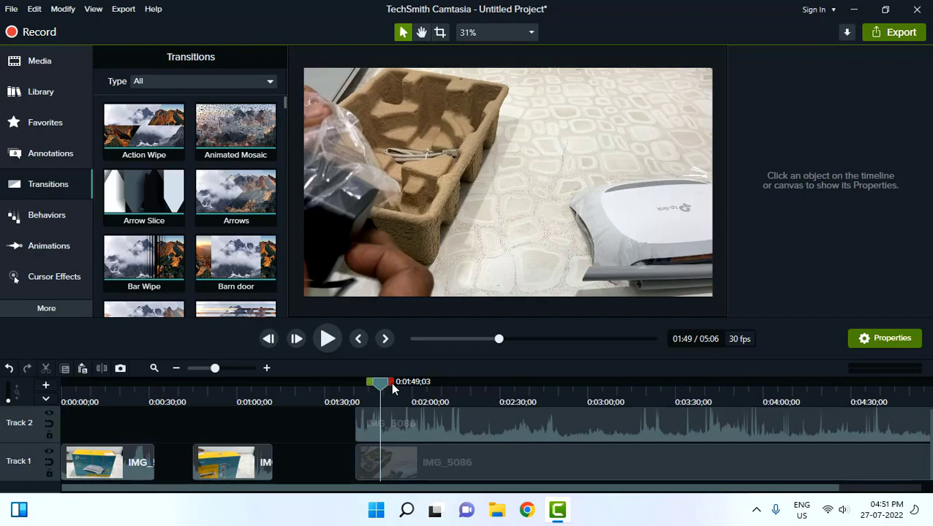
pyautogui.moveTo(393, 389); pyautogui.dragTo(445, 394)
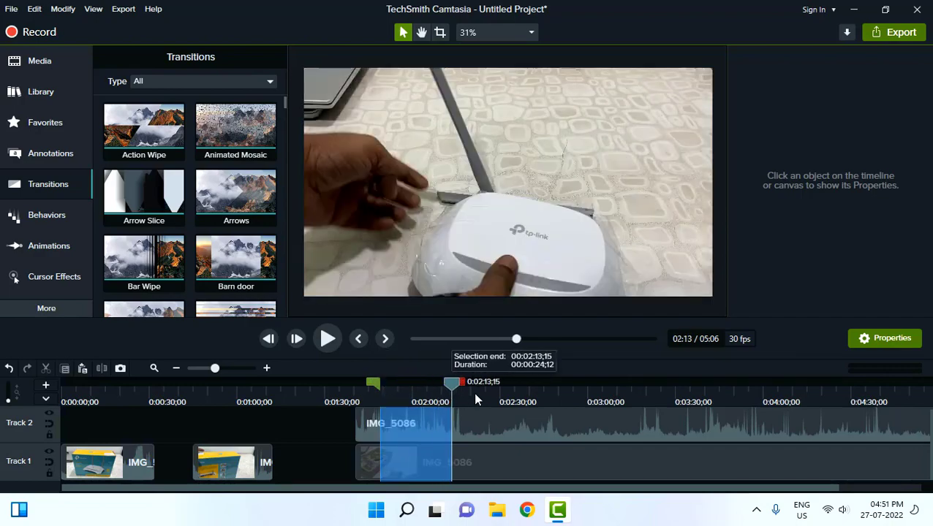
pyautogui.moveTo(446, 392); pyautogui.dragTo(519, 394)
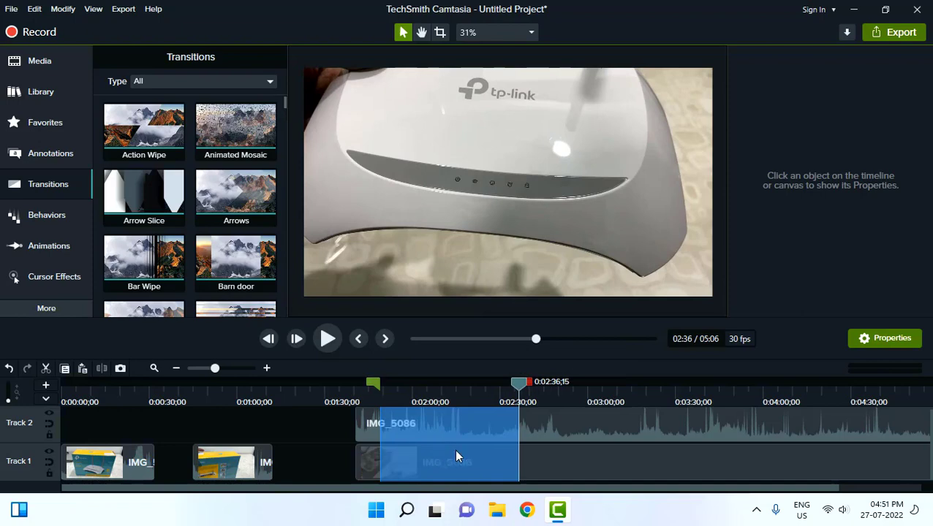
pyautogui.moveTo(575, 431)
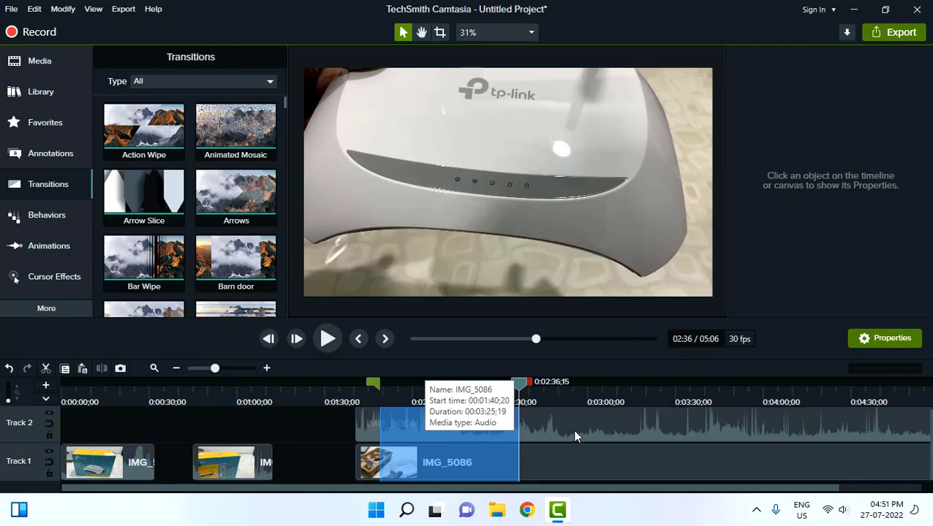
pyautogui.hotkey('ctrl', 'BackSpace')
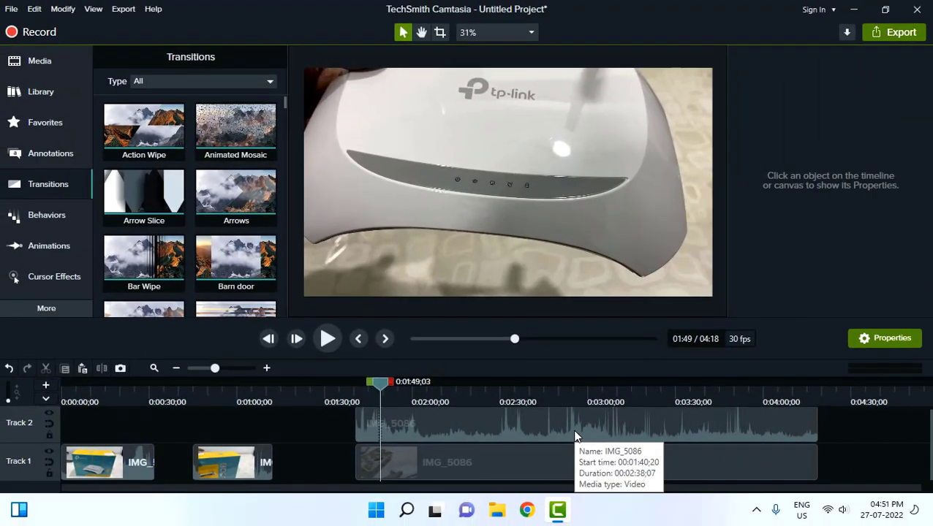
pyautogui.hotkey('ctrl', 'z')
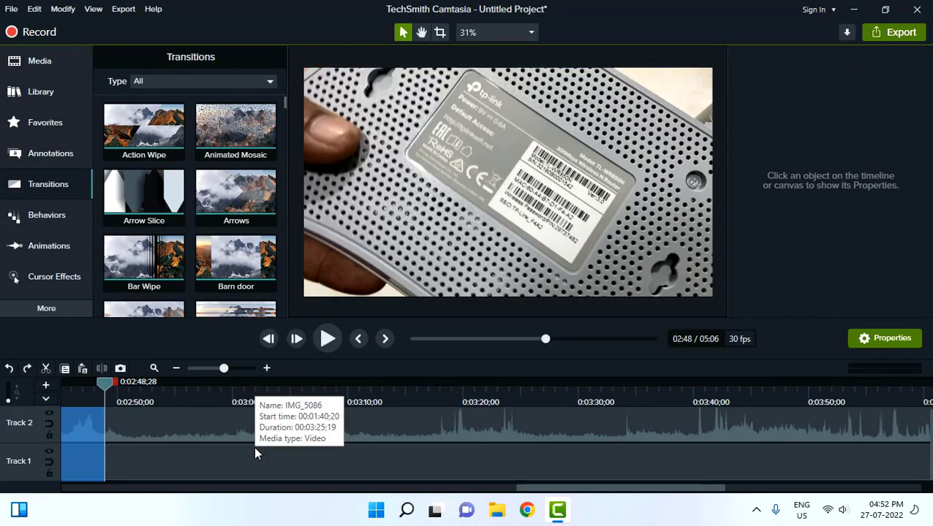
# Undo once more, set the playhead to 1:33, and make Track 1 magnetic.
pyautogui.hotkey('ctrl', 'z')
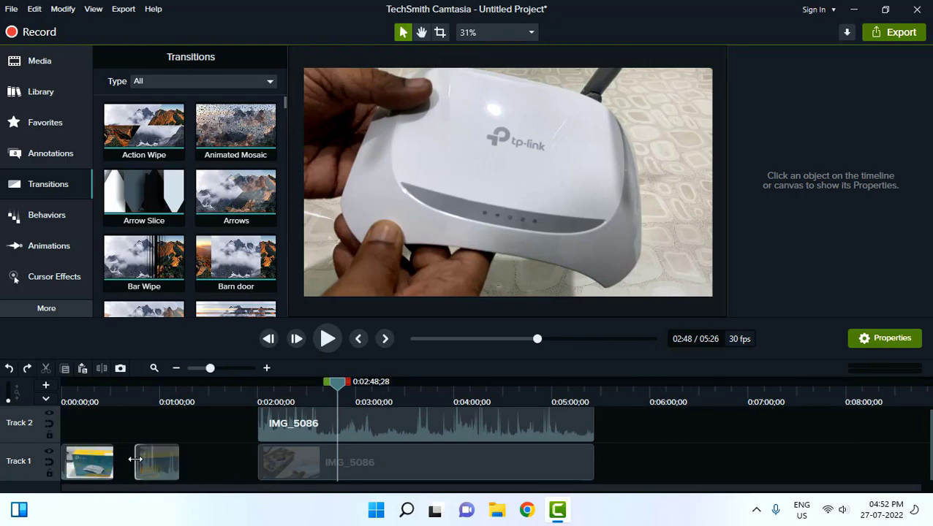
pyautogui.click(212, 401)
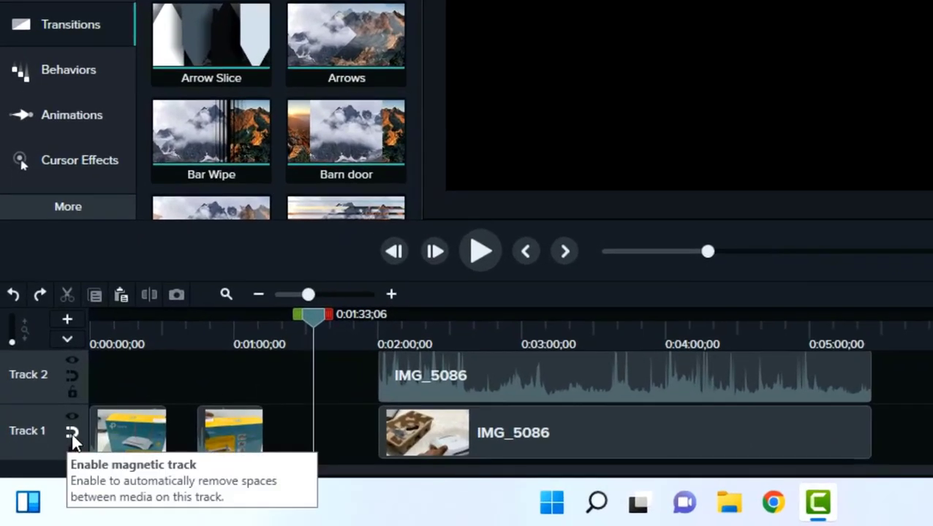
pyautogui.click(72, 432)
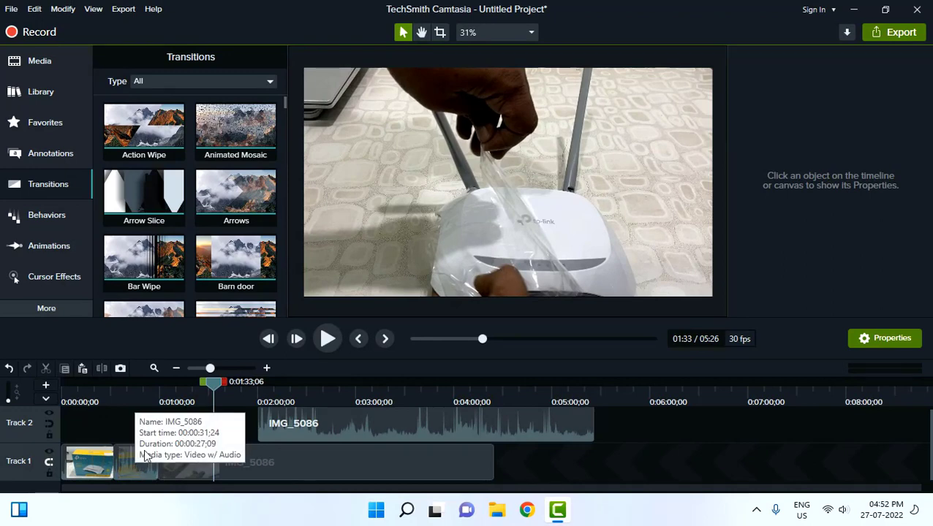
# Undo the magnetic gap-closing, then hide and restore the tools panel with Ctrl+1.
pyautogui.hotkey('ctrl', 'z')
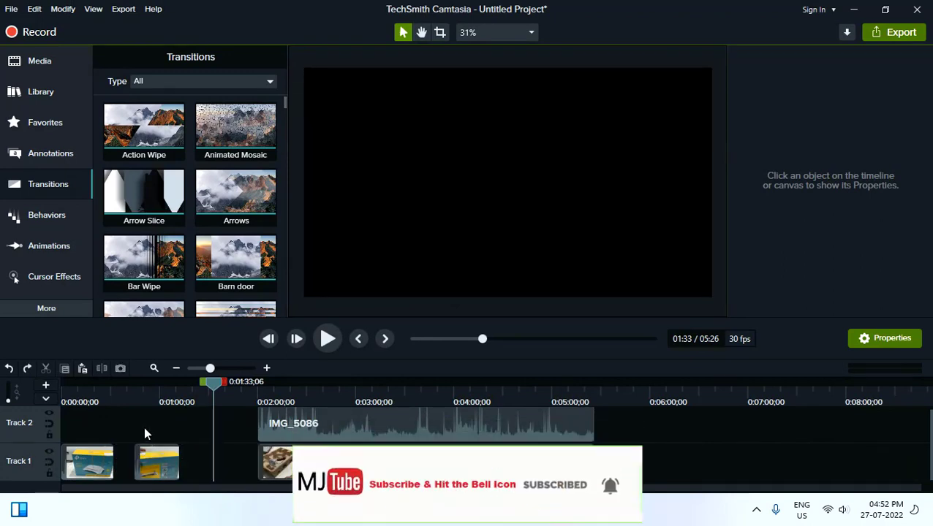
pyautogui.hotkey('ctrl', '1')
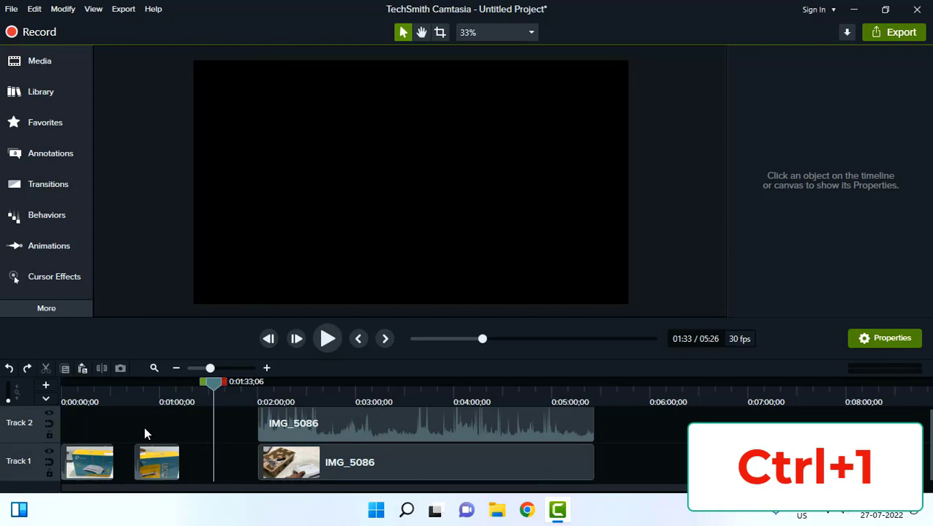
pyautogui.hotkey('ctrl', '1')
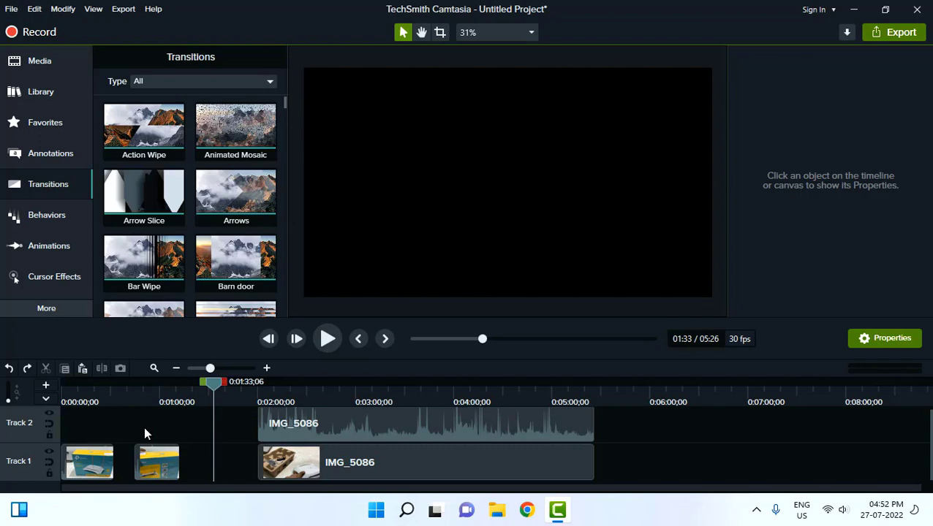
# Toggle the properties panel with Ctrl+2 and detach then redock the timeline with Ctrl+3.
pyautogui.hotkey('ctrl', '2')
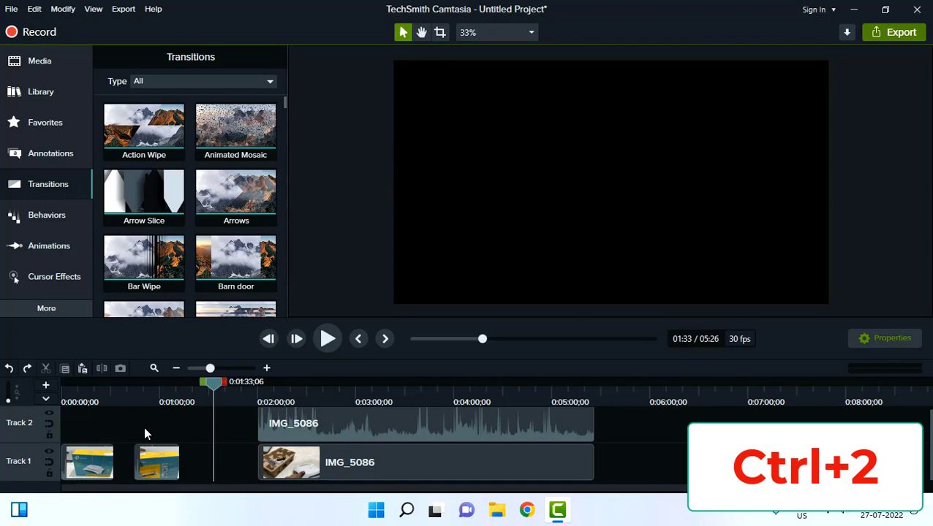
pyautogui.hotkey('ctrl', '2')
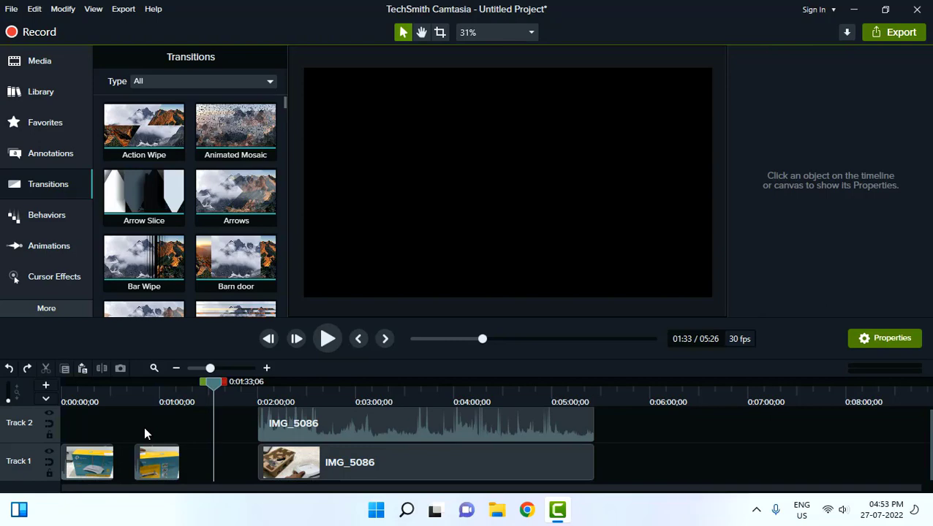
pyautogui.hotkey('ctrl', '3')
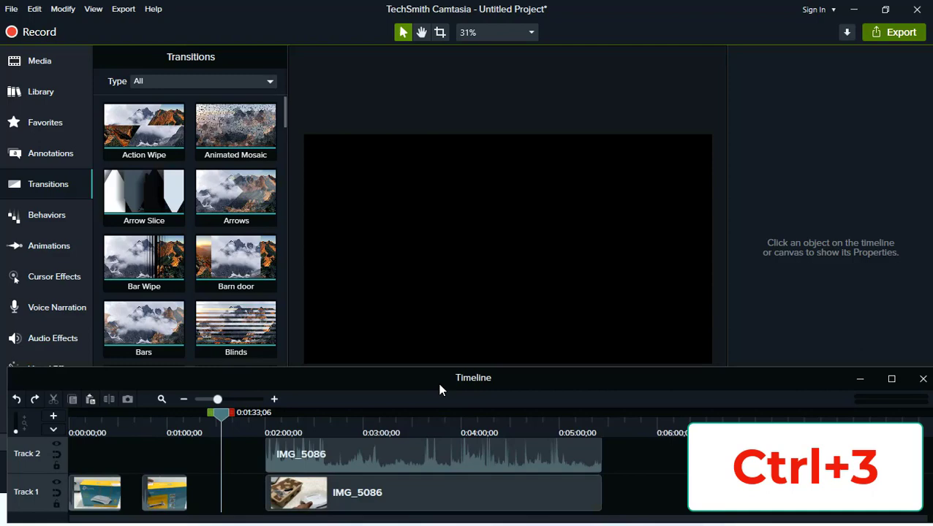
pyautogui.hotkey('ctrl', '3')
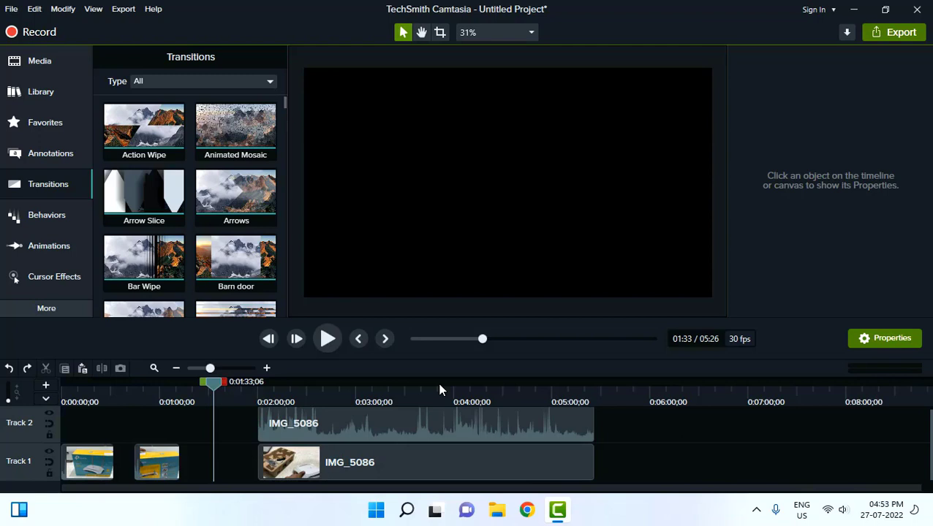
pyautogui.press('b')
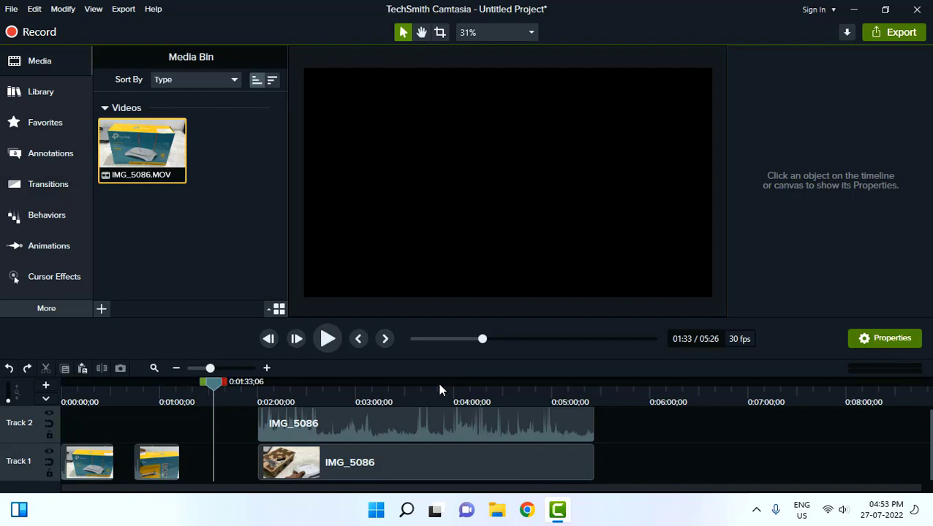
pyautogui.press('r')
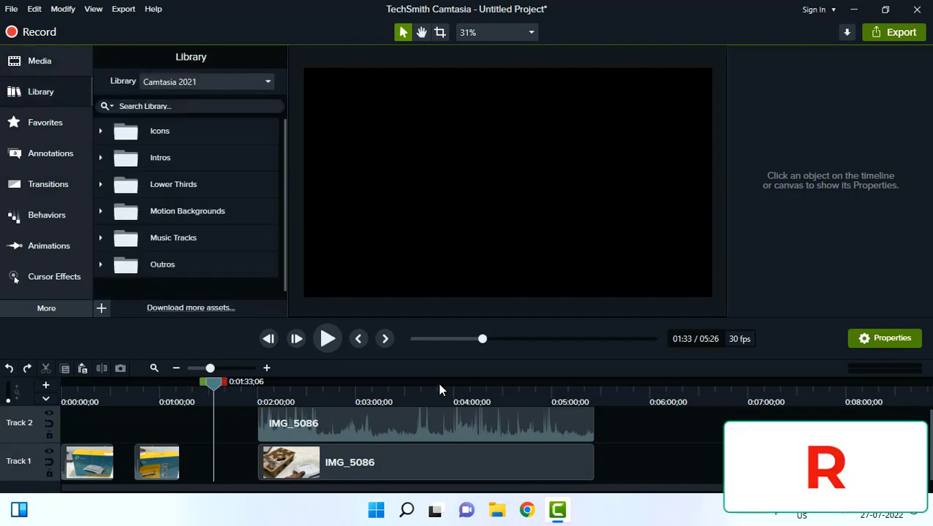
pyautogui.press('f')
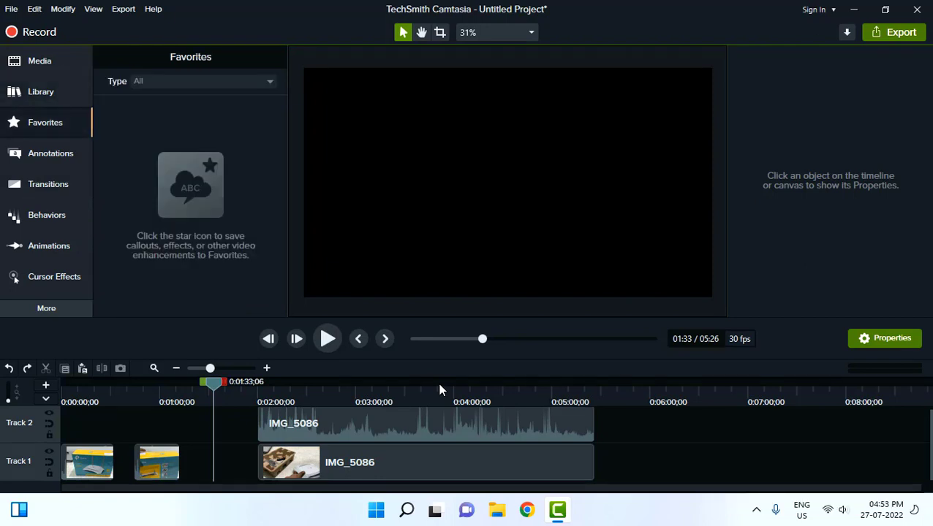
pyautogui.press('n')
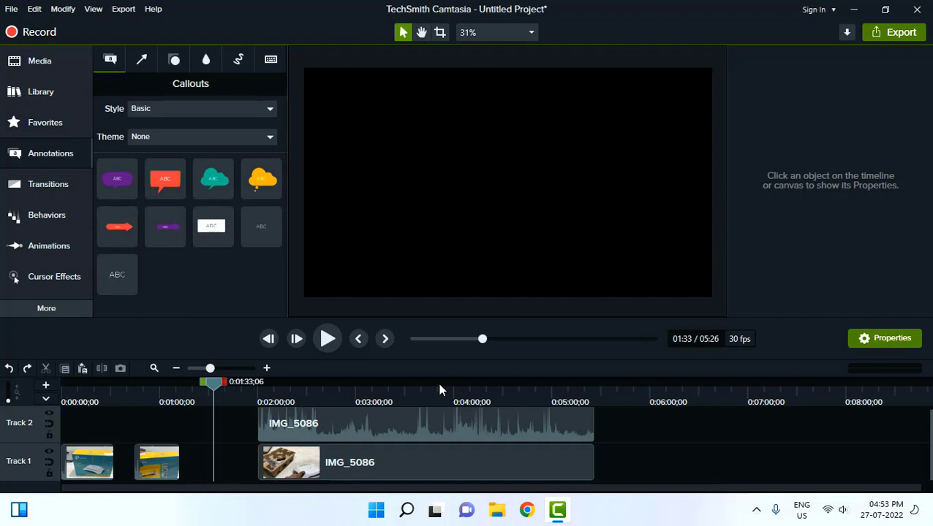
pyautogui.press('t')
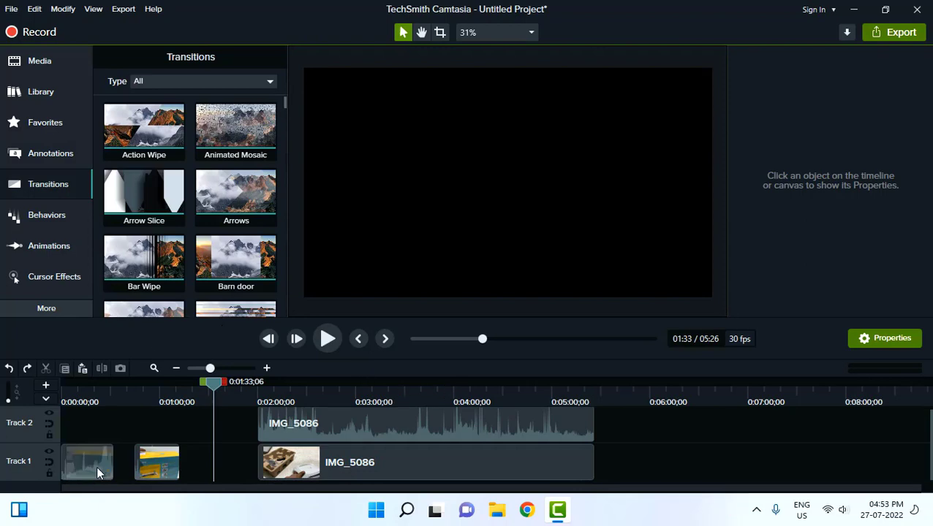
# Slide IMG_5086 left against the earlier Track 1 clips and try the Bar Wipe transition.
pyautogui.moveTo(142, 463); pyautogui.dragTo(127, 470)
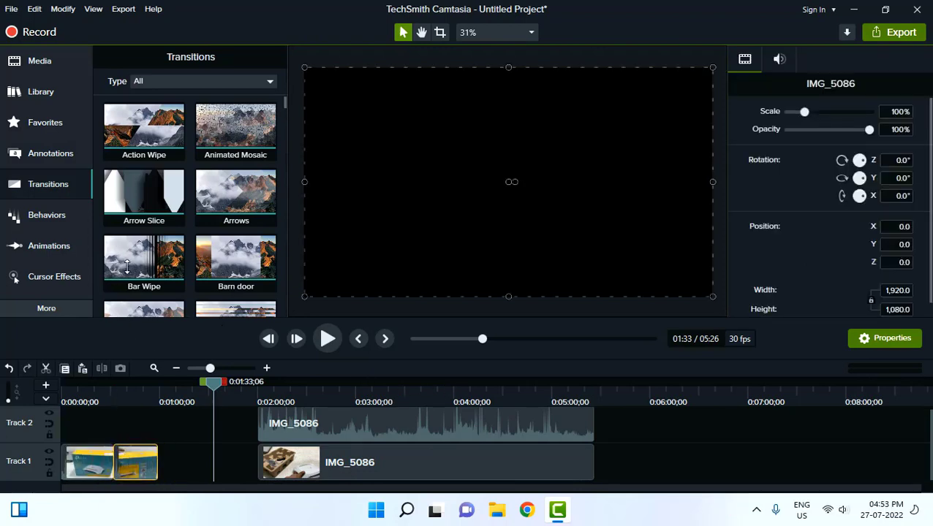
pyautogui.moveTo(139, 257); pyautogui.dragTo(123, 325)
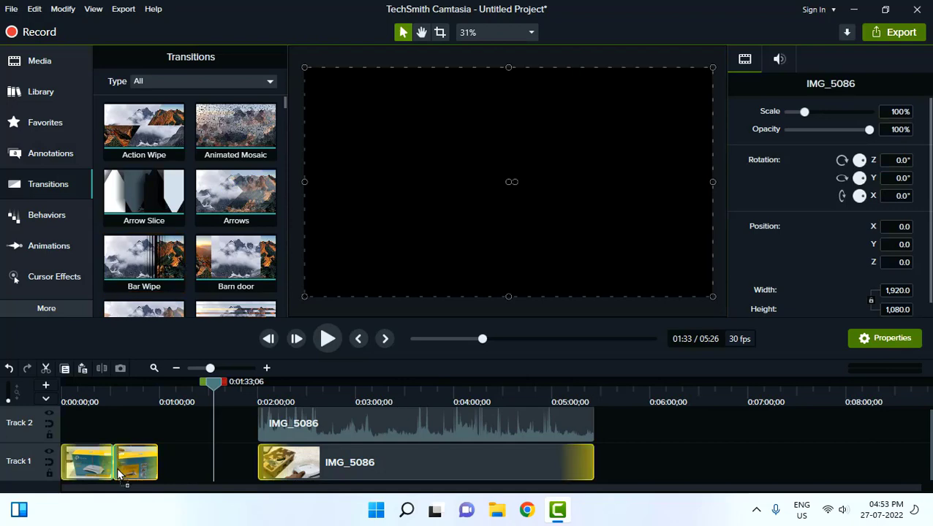
pyautogui.moveTo(323, 473); pyautogui.dragTo(182, 492)
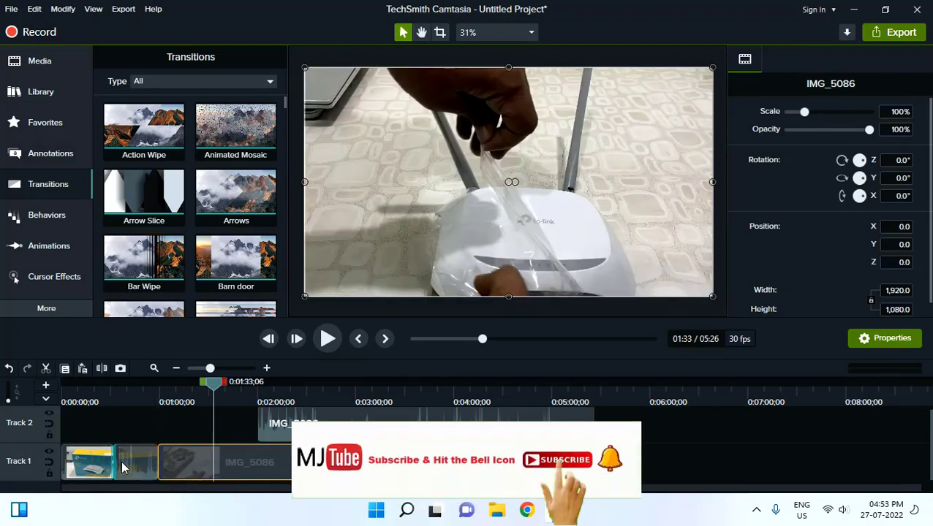
pyautogui.click(160, 400)
pyautogui.moveTo(160, 400); pyautogui.dragTo(158, 395)
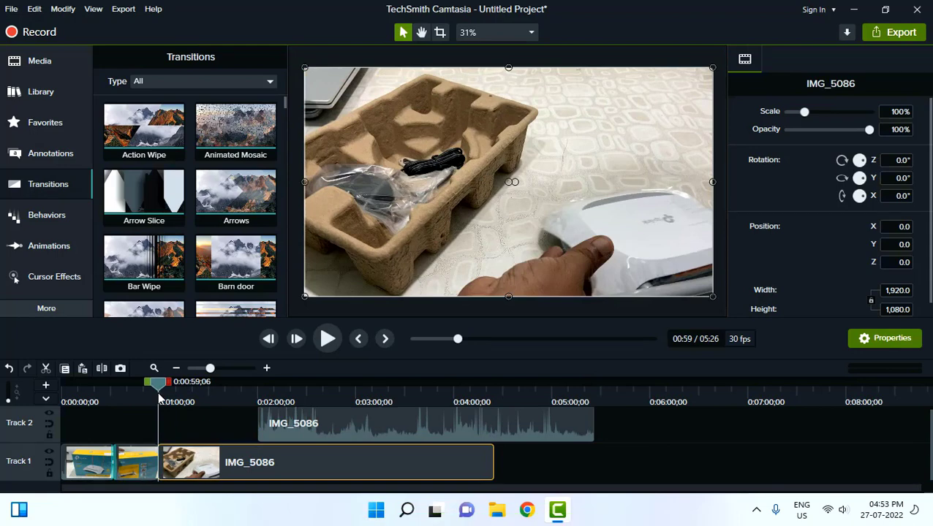
# Add a transition at the 0:59 join, then undo it and the clip move.
pyautogui.hotkey('shift', 't')
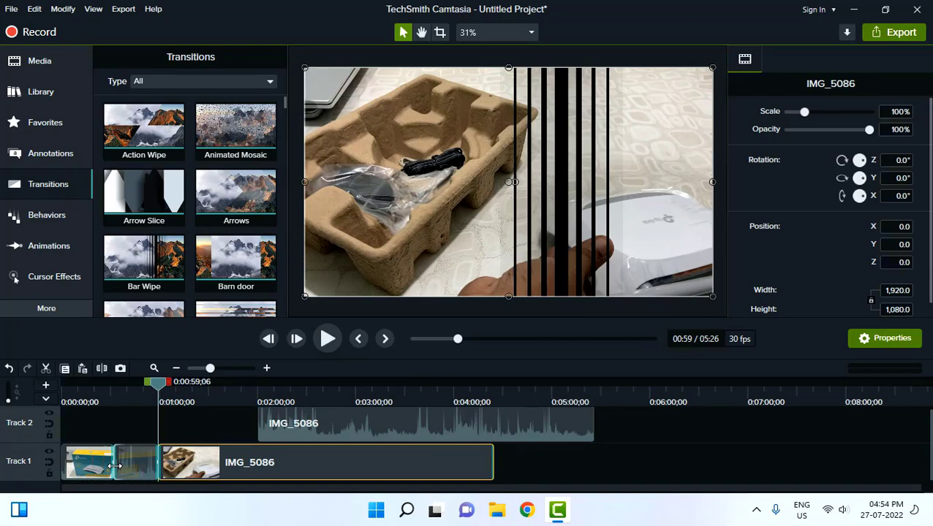
pyautogui.hotkey('ctrl', 'z')
pyautogui.hotkey('ctrl', 'z')
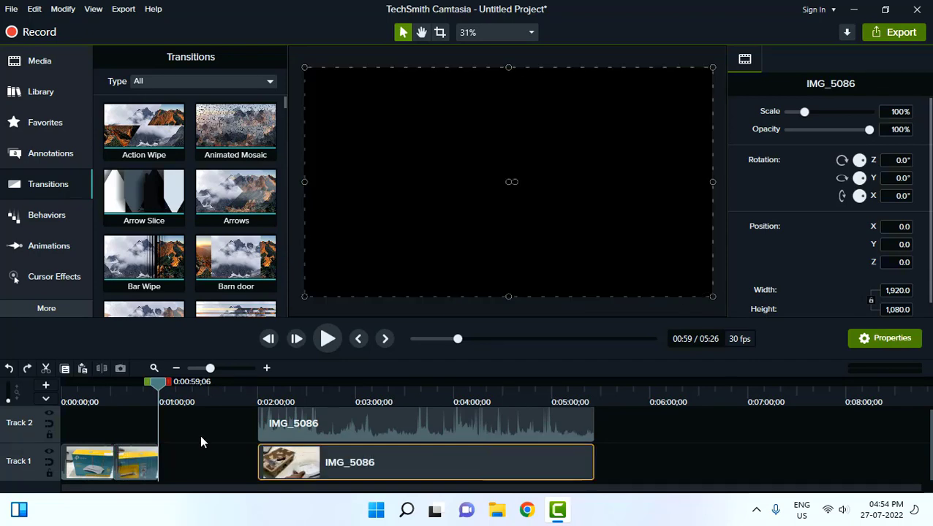
pyautogui.hotkey('ctrl', 'z')
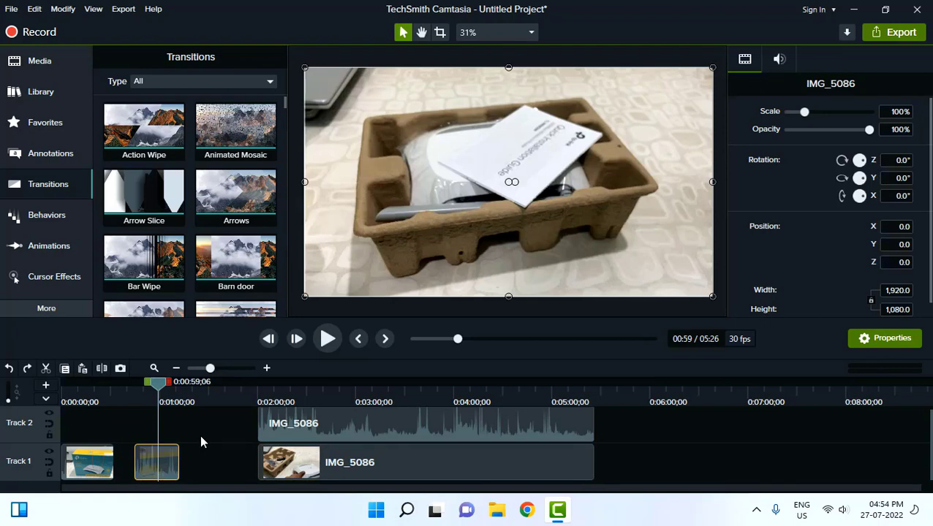
# Browse the Behaviors, Animations and Cursor Effects libraries, finishing on Audio Effects.
pyautogui.hotkey('ctrl', '6')
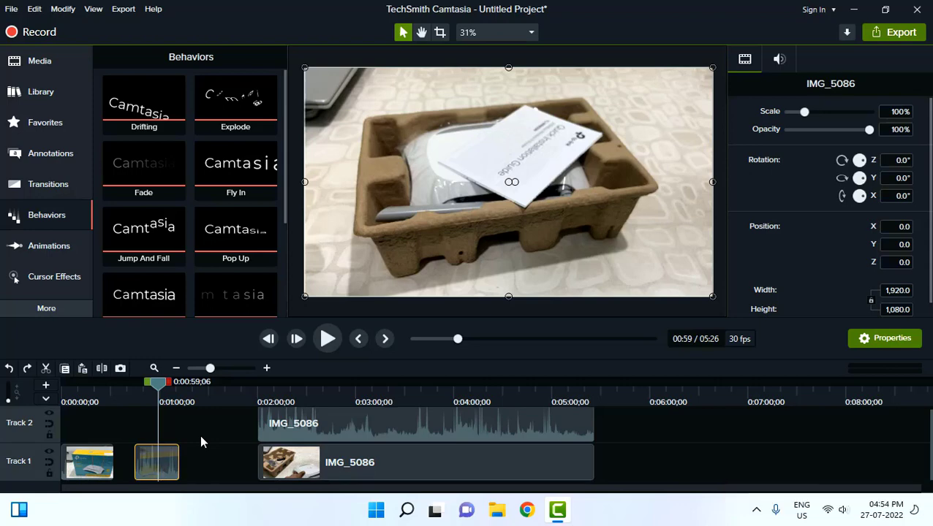
pyautogui.press('a')
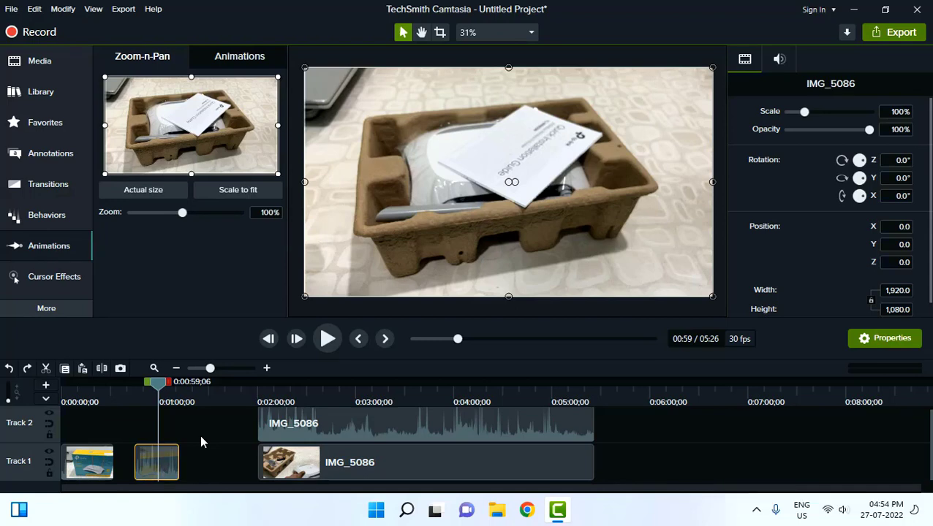
pyautogui.press('c')
pyautogui.press('u')
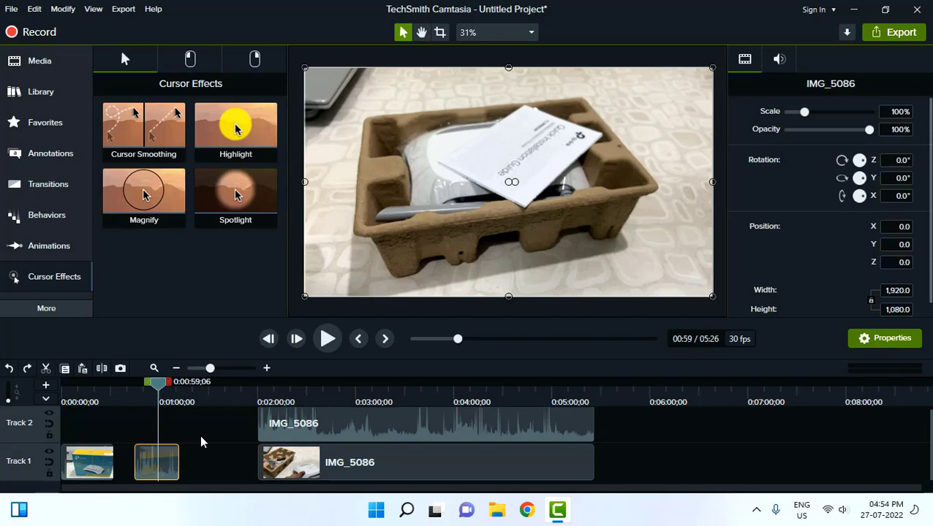
pyautogui.press('d')
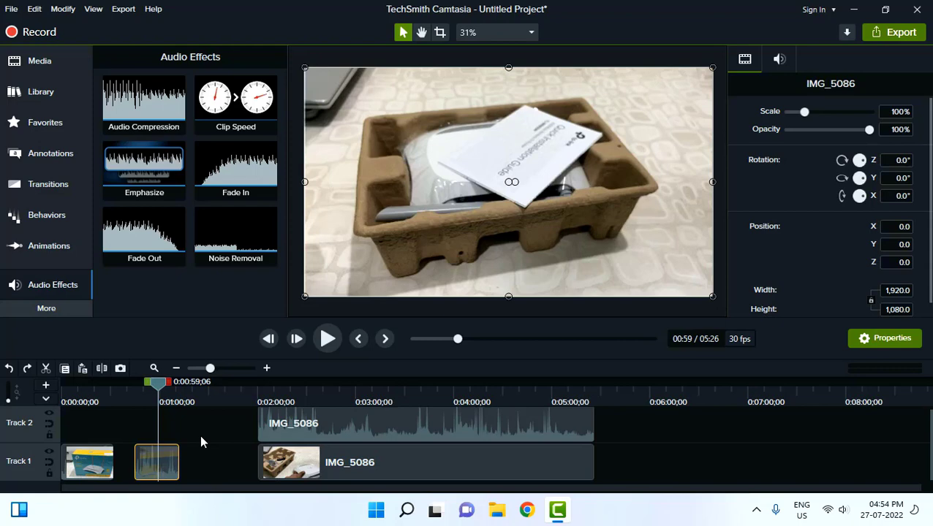
# Add a blank caption at 0:59 on Track 2, select it and delete it.
pyautogui.hotkey('shift', 'c')
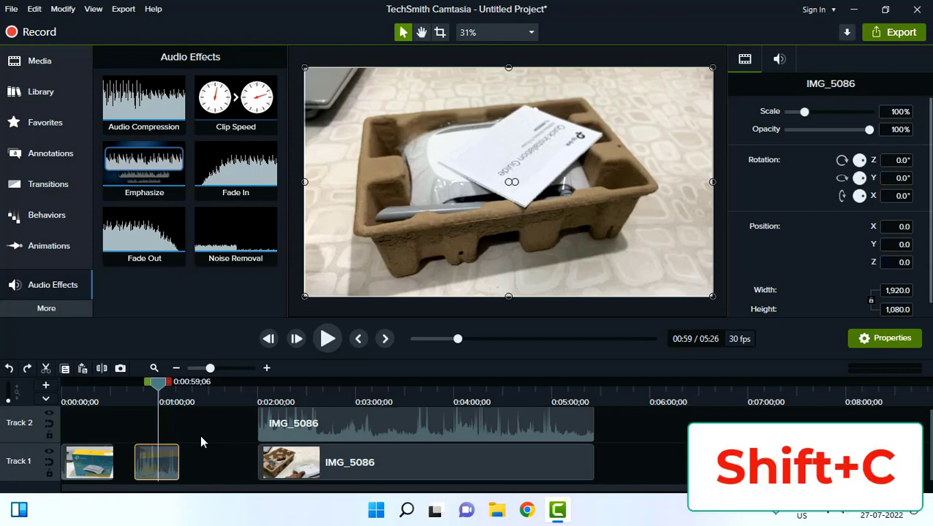
pyautogui.hotkey('shift', 'c')
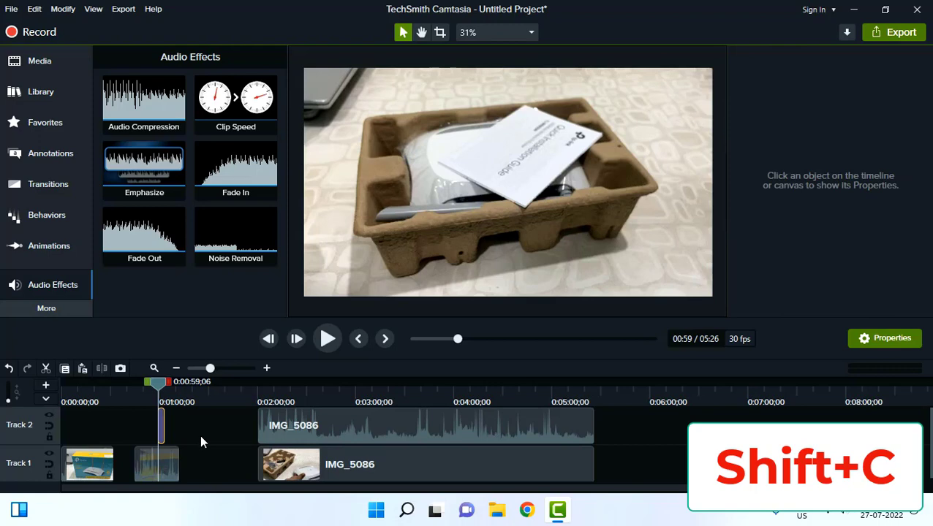
pyautogui.keyDown('ctrl'); pyautogui.scroll(3, 201, 438); pyautogui.keyUp('ctrl')
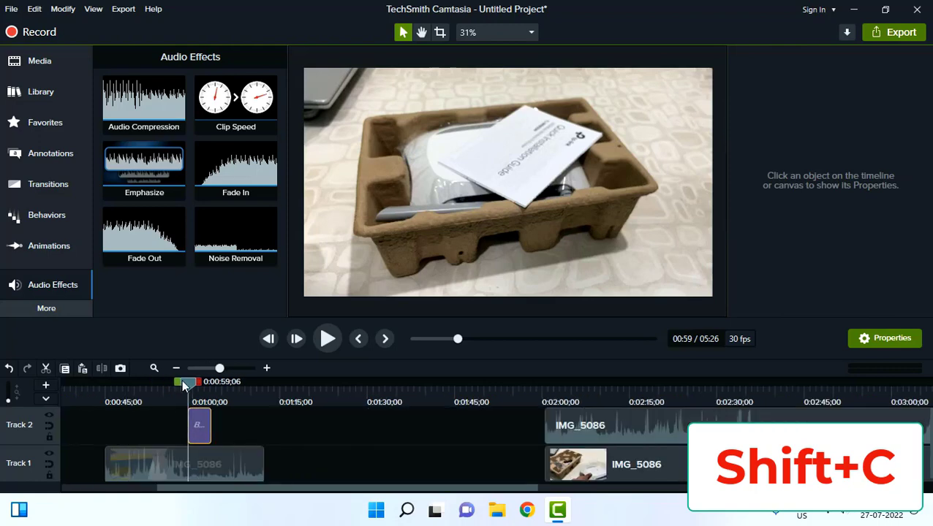
pyautogui.moveTo(184, 386); pyautogui.dragTo(199, 386)
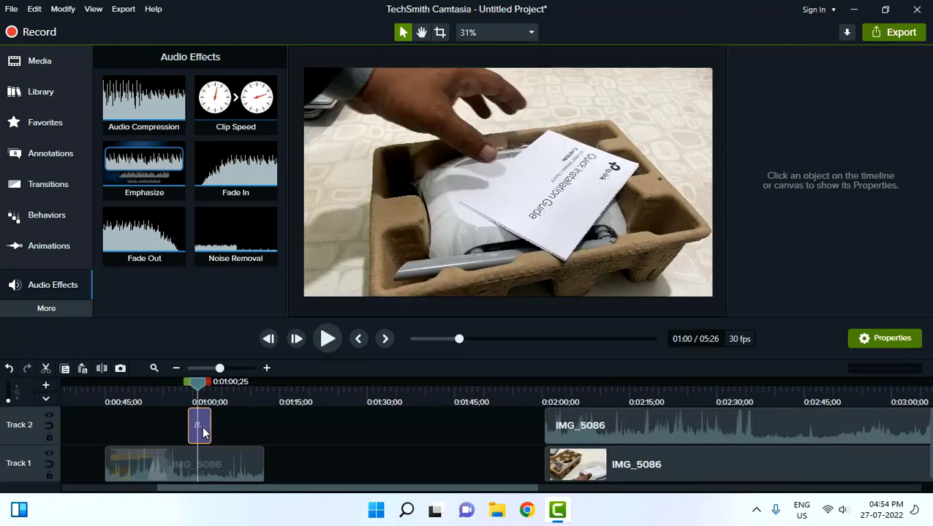
pyautogui.click(203, 431)
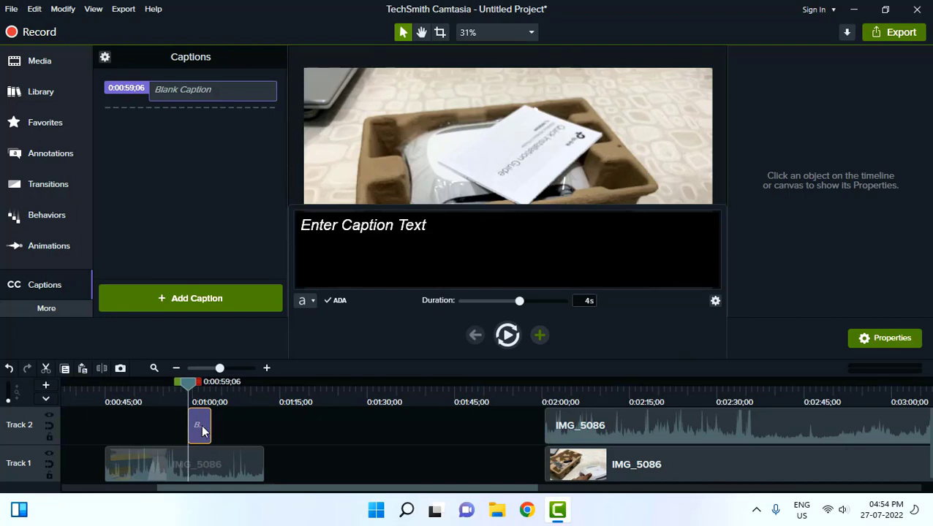
pyautogui.press('Delete')
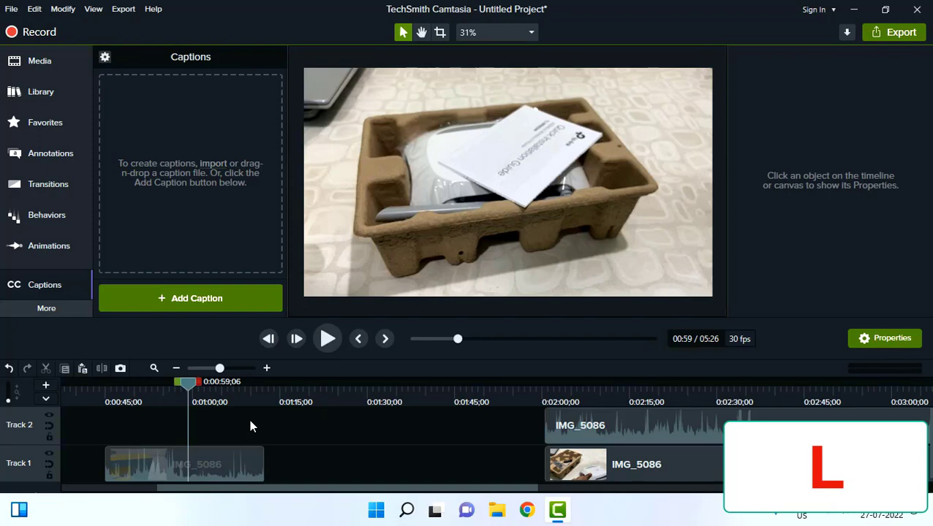
# Show the Visual Effects library, apply Shift+S to the short Track 1 clip, then undo it.
pyautogui.press('v')
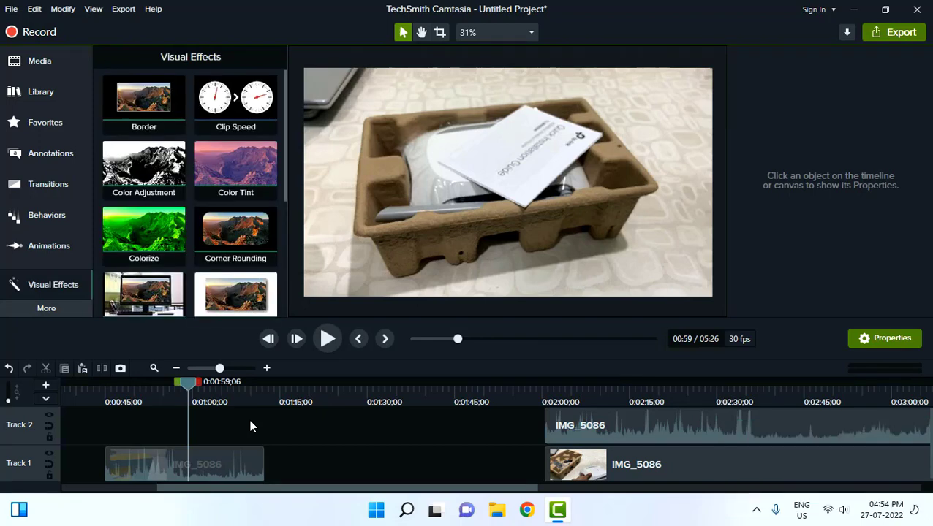
pyautogui.keyDown('ctrl'); pyautogui.scroll(-2, 287, 420); pyautogui.keyUp('ctrl')
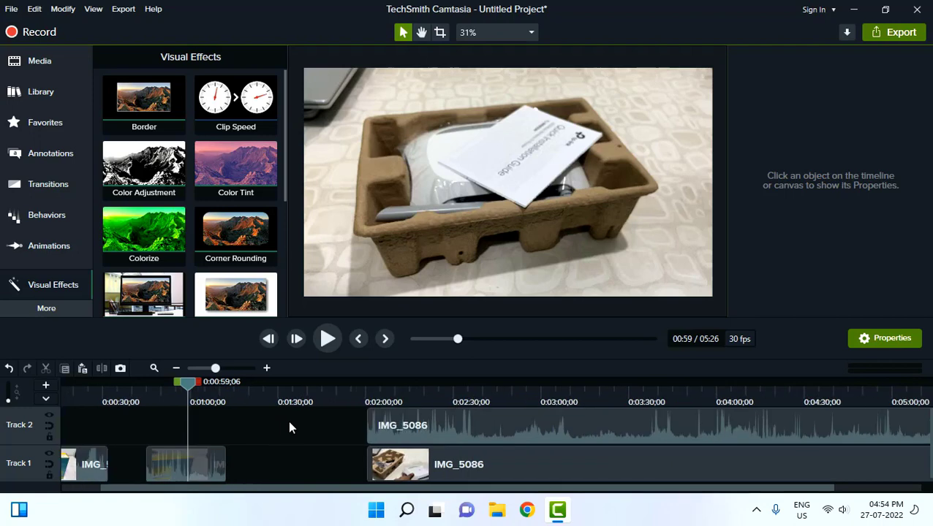
pyautogui.click(209, 463)
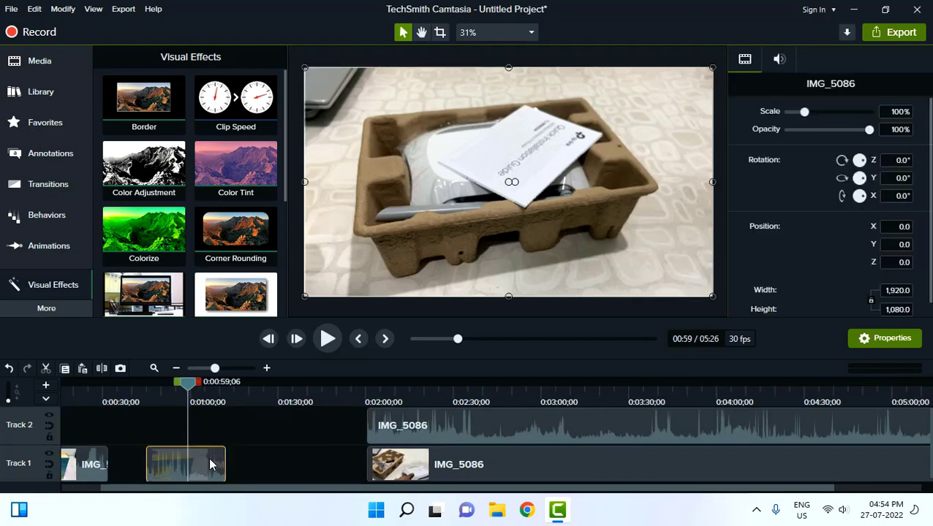
pyautogui.hotkey('shift', 's')
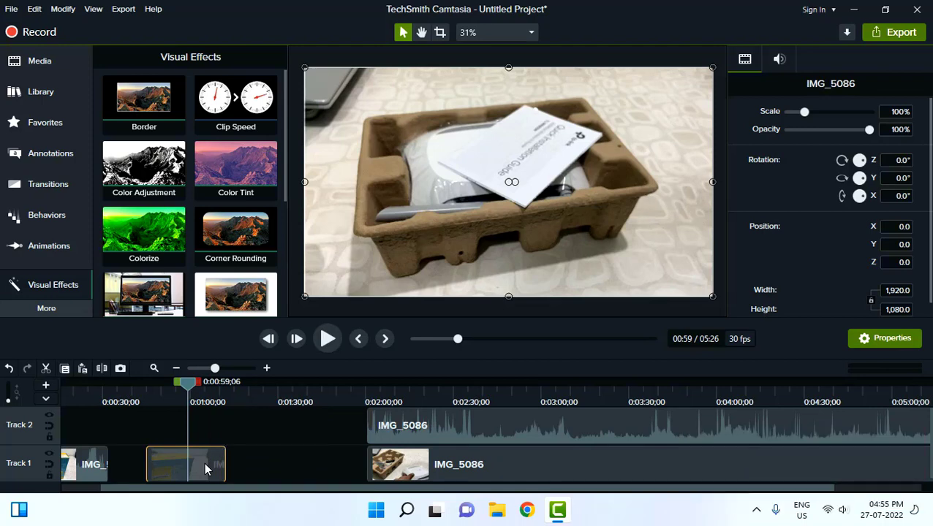
pyautogui.hotkey('ctrl', 'z')
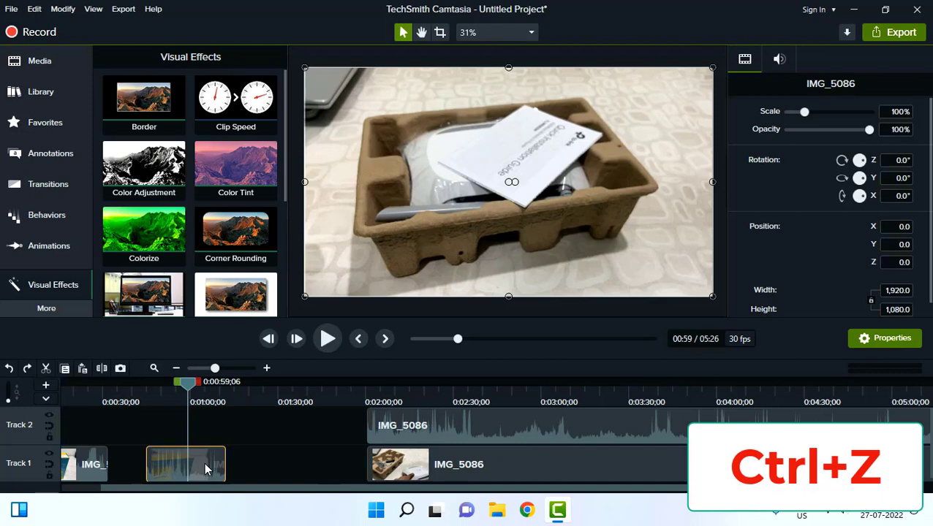
pyautogui.click(285, 441)
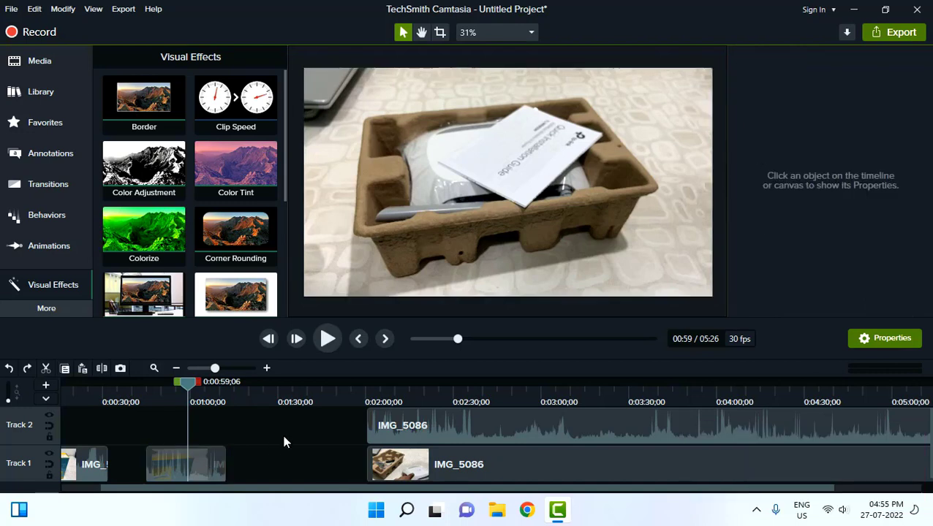
pyautogui.hotkey('ctrl', 'n')
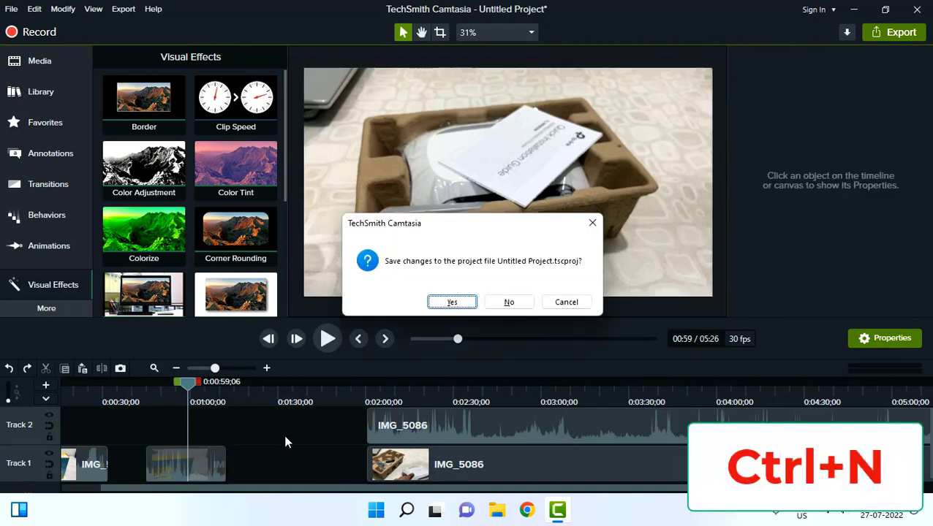
pyautogui.press('Escape')
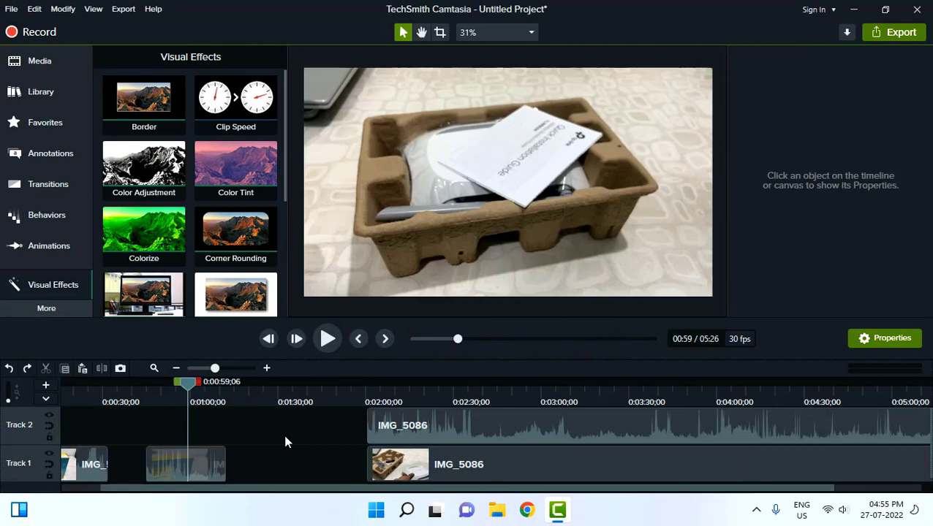
pyautogui.hotkey('ctrl', 's')
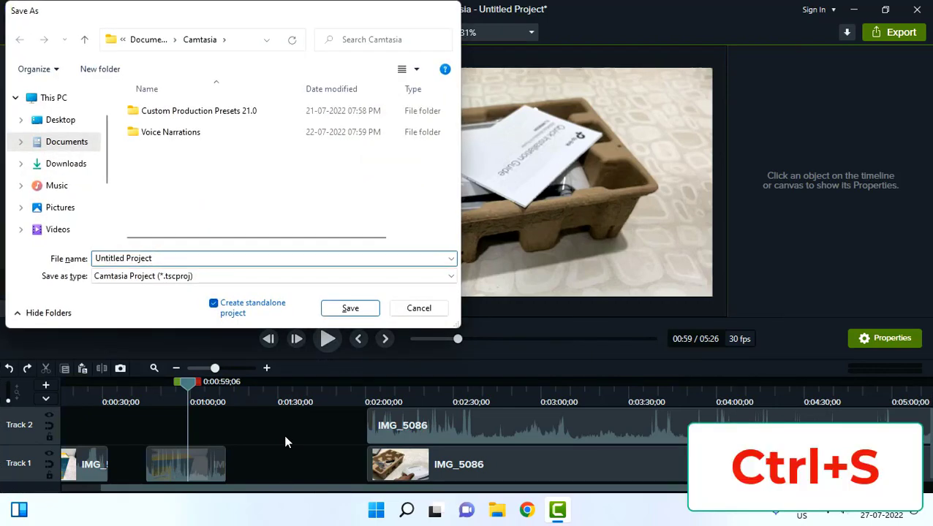
pyautogui.press('Escape')
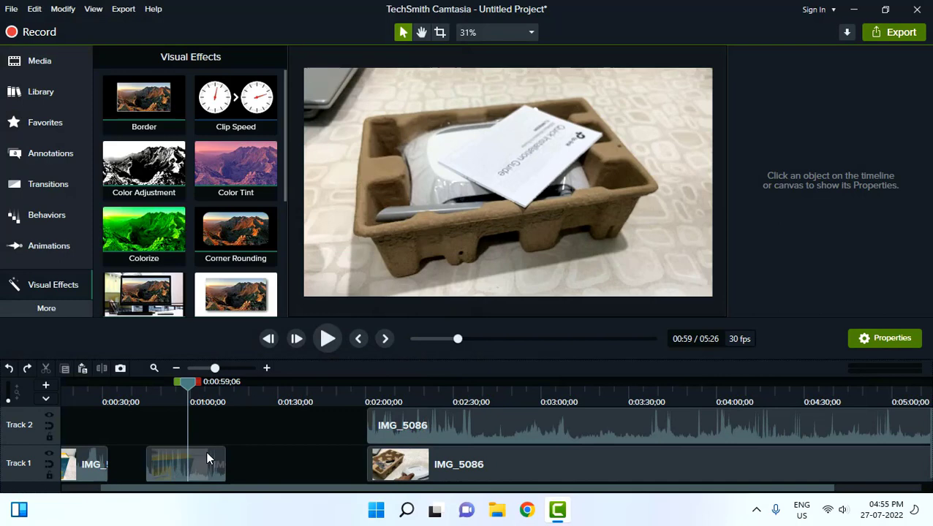
# Split the short Track 1 clip at 0:59 and 1:22, nudging each cut piece right to leave gaps.
pyautogui.click(204, 465)
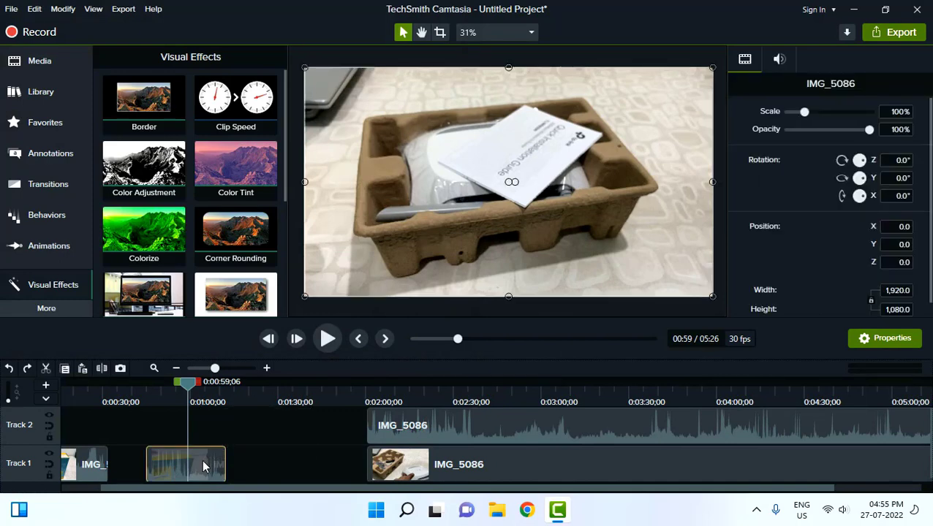
pyautogui.press('s')
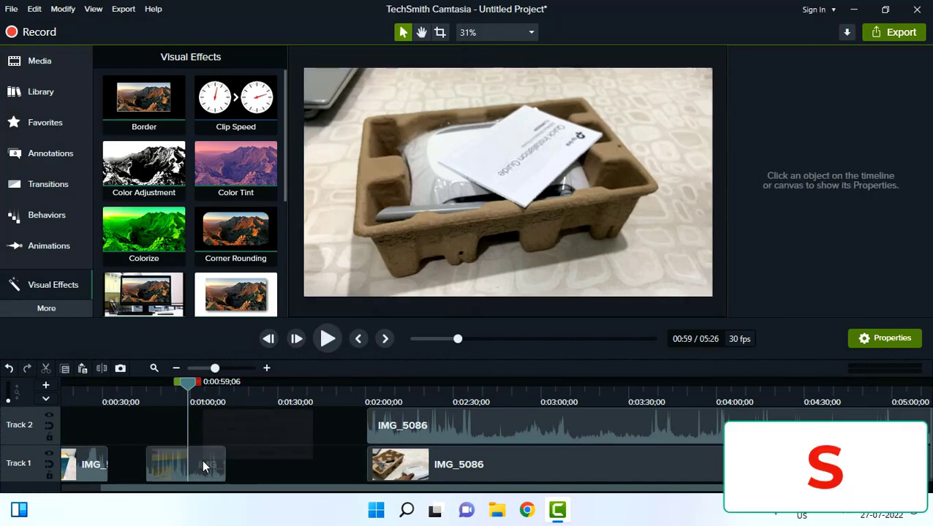
pyautogui.moveTo(202, 458); pyautogui.dragTo(239, 459)
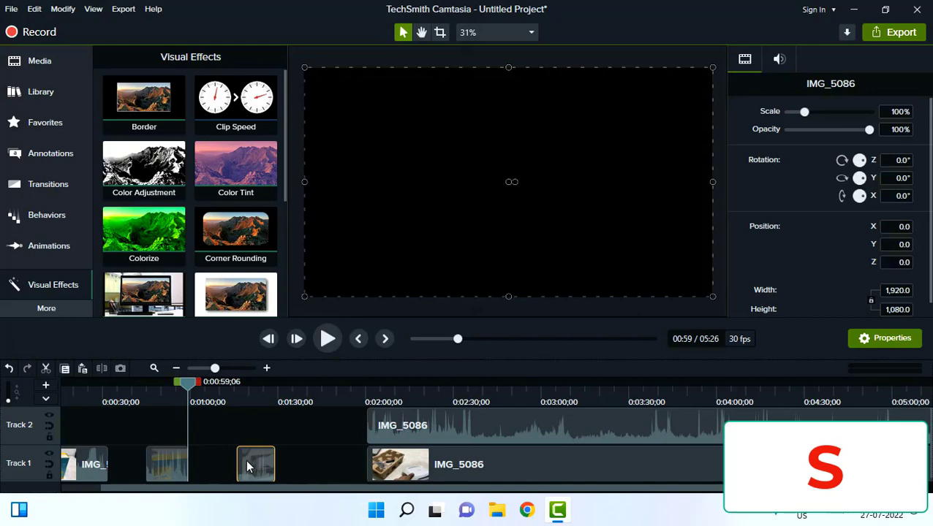
pyautogui.click(254, 395)
pyautogui.press('s')
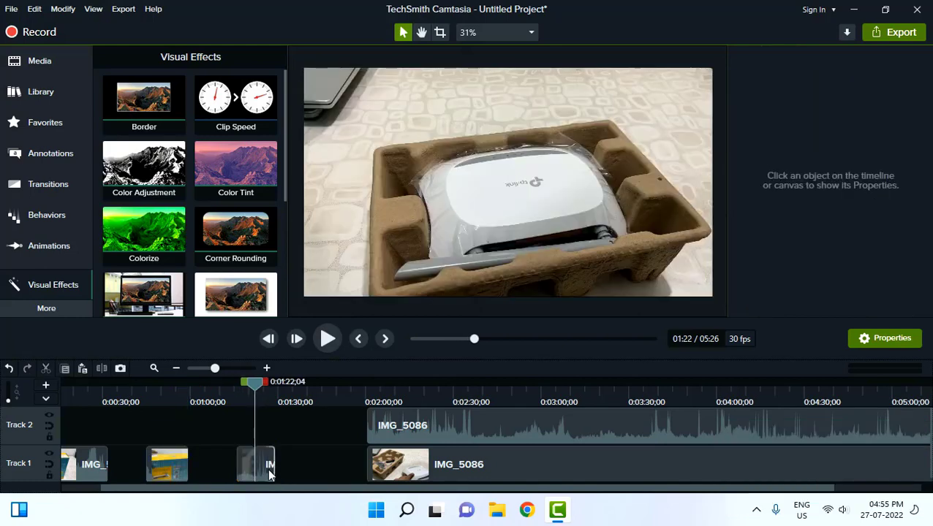
pyautogui.moveTo(269, 468); pyautogui.dragTo(291, 469)
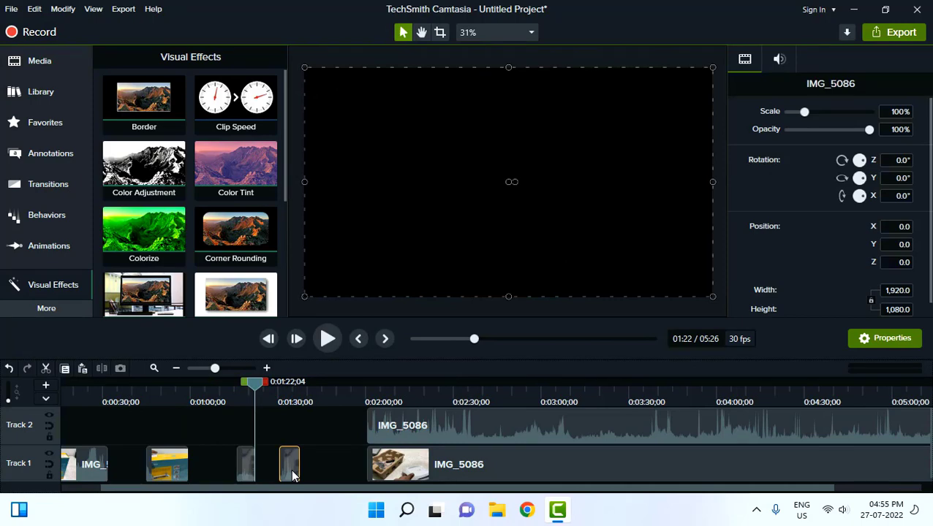
# Close the gap between the split pieces and stitch them into one clip with Ctrl+Alt+I.
pyautogui.click(246, 468)
pyautogui.moveTo(287, 468); pyautogui.dragTo(263, 468)
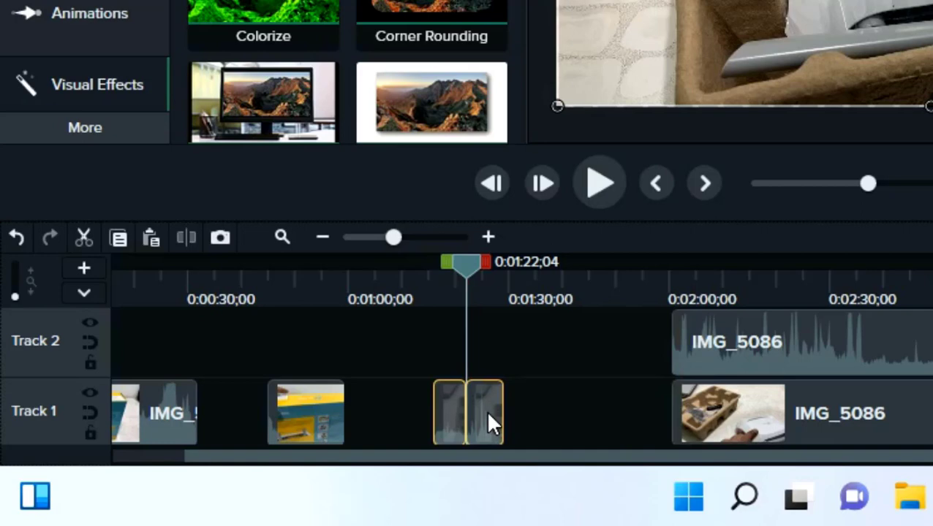
pyautogui.hotkey('ctrl', 'alt', 'i')
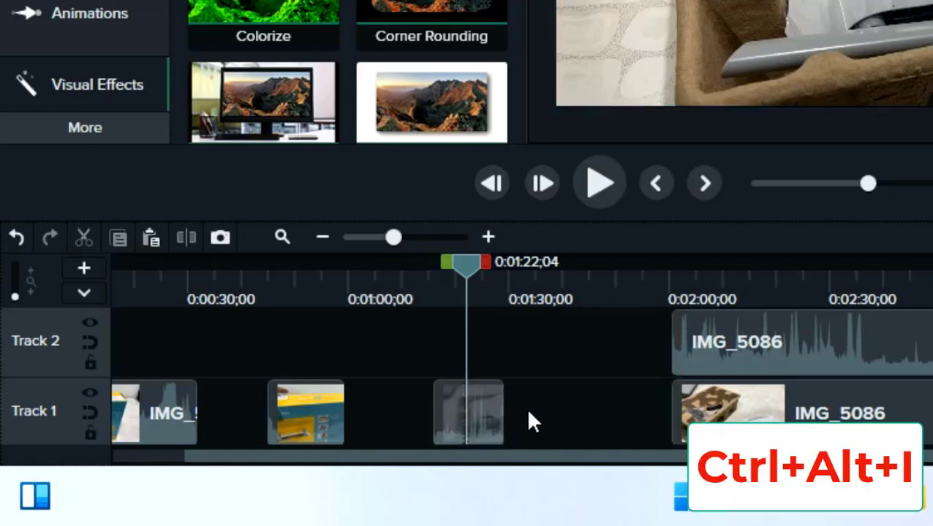
# Move the stitched clip so it ends at the 1:24 playhead position.
pyautogui.scroll(3, 527, 406)
pyautogui.moveTo(472, 275); pyautogui.dragTo(508, 270)
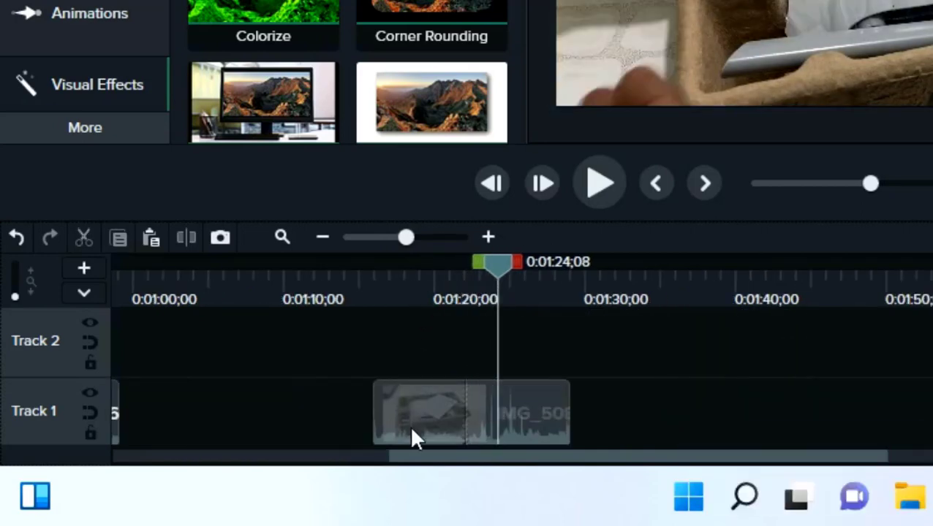
pyautogui.click(468, 431)
pyautogui.moveTo(463, 413); pyautogui.dragTo(393, 429)
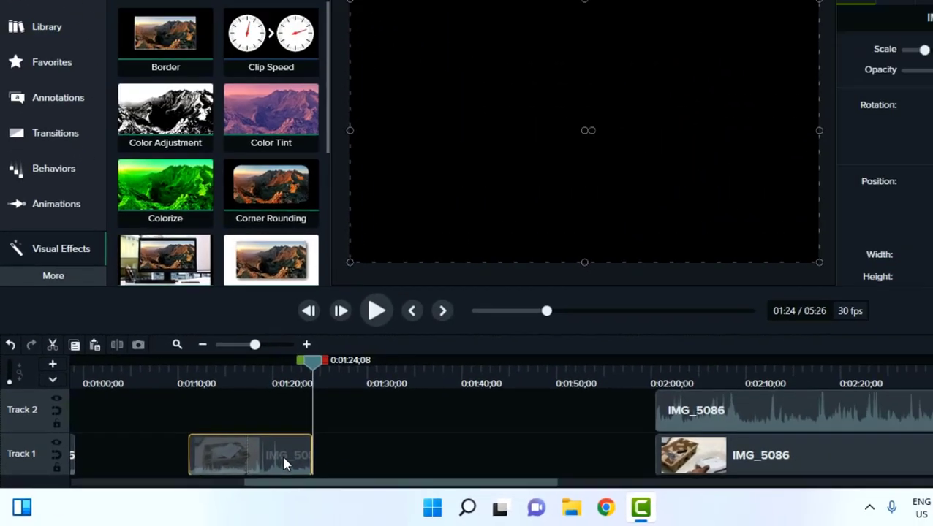
pyautogui.scroll(-3, 282, 461)
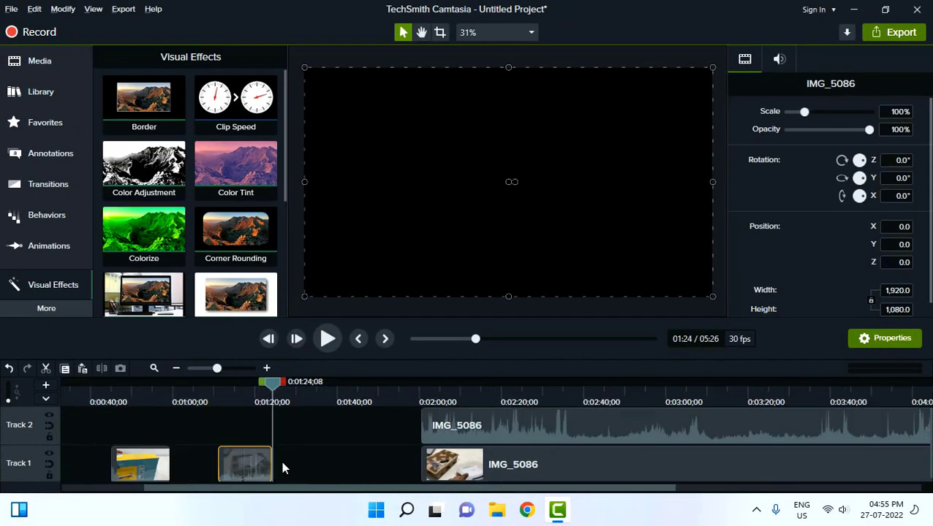
pyautogui.scroll(-2, 281, 461)
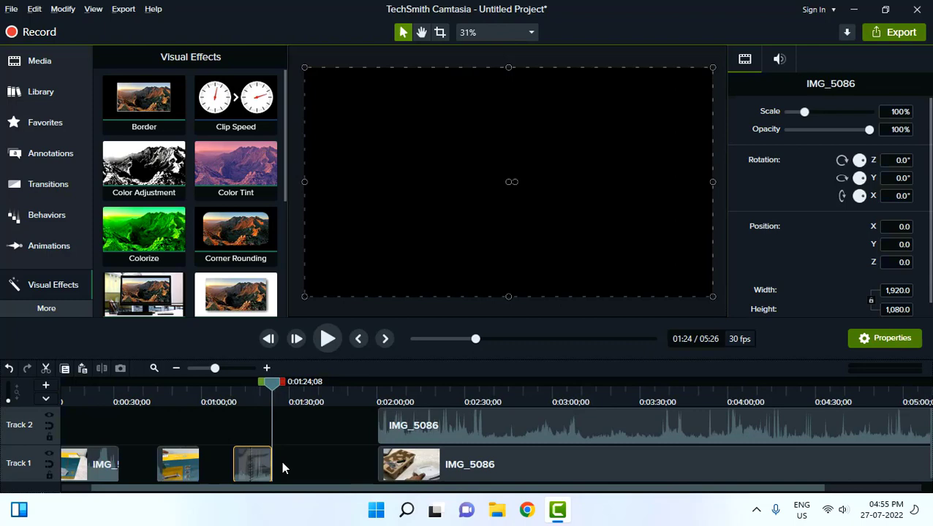
pyautogui.scroll(-2, 281, 460)
pyautogui.scroll(-1, 281, 460)
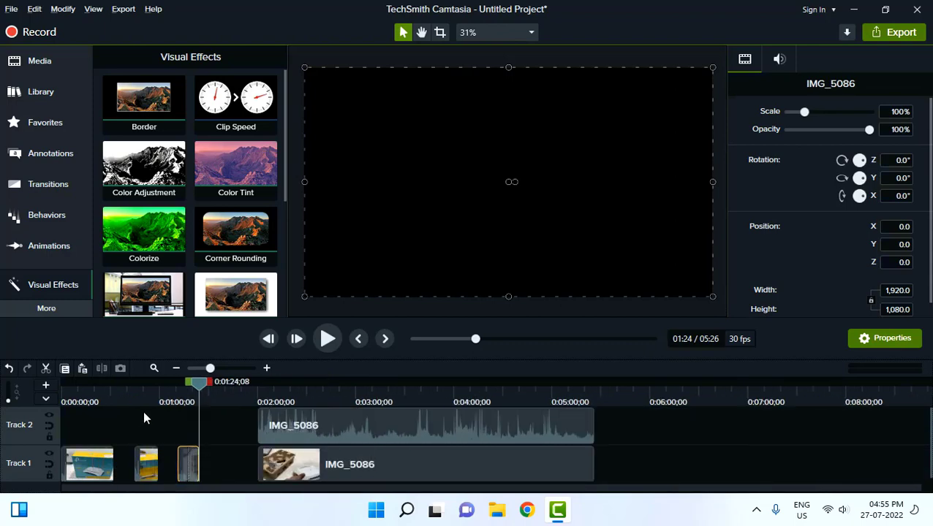
# Select the middle Track 1 clips and drag them to the right.
pyautogui.click(149, 403)
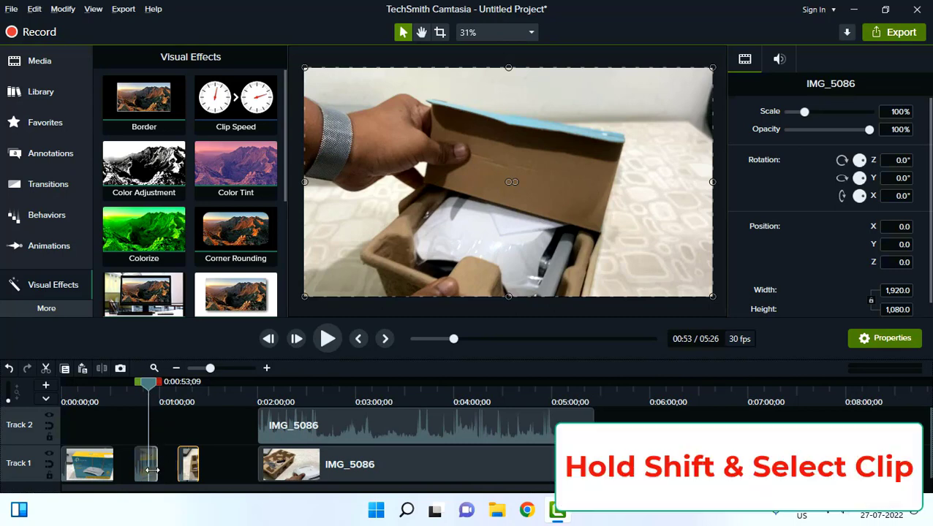
pyautogui.moveTo(145, 463)
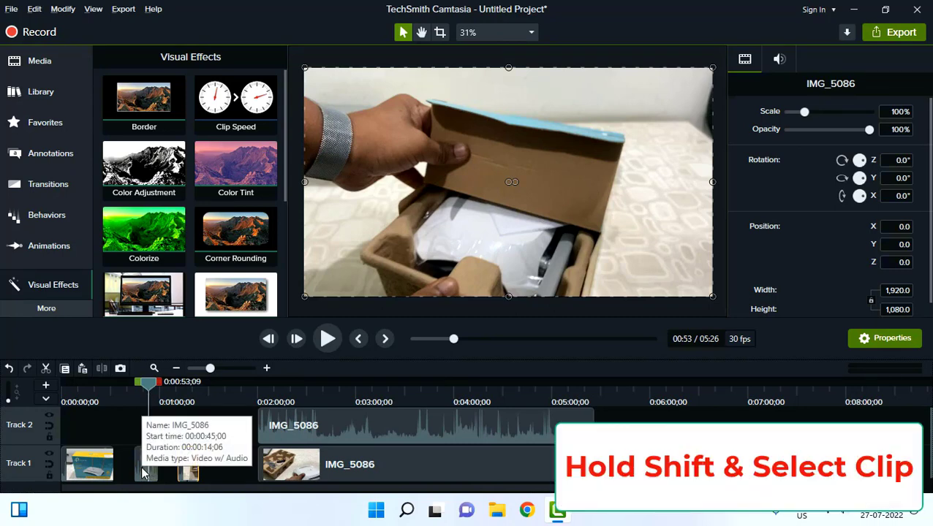
pyautogui.keyDown('shift'); pyautogui.click(144, 474); pyautogui.keyUp('shift')
pyautogui.moveTo(144, 474)
pyautogui.mouseDown()
pyautogui.moveTo(286, 476)
pyautogui.moveTo(225, 491)
pyautogui.moveTo(169, 491)
pyautogui.moveTo(260, 487)
pyautogui.moveTo(155, 488)
pyautogui.mouseUp()
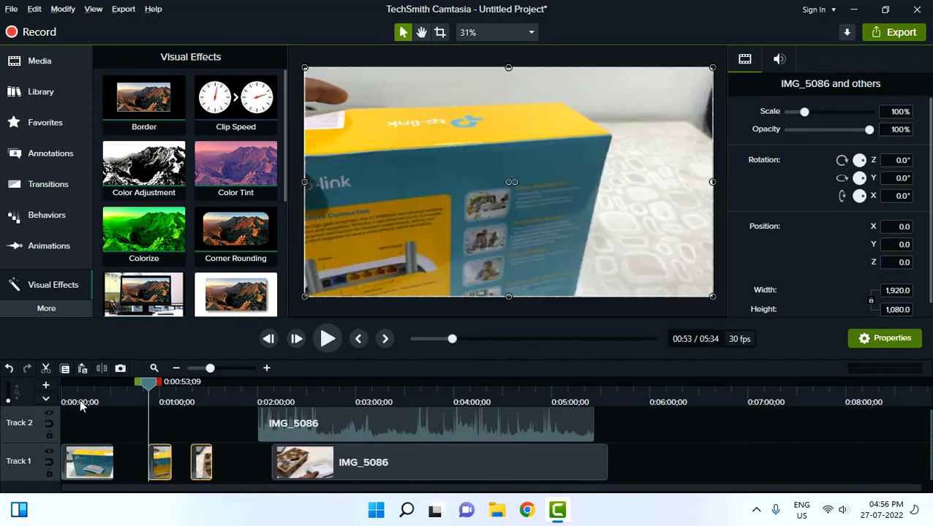
# Ripple-insert time across all tracks by Shift-dragging the playhead to 0:36.
pyautogui.moveTo(79, 399); pyautogui.dragTo(64, 391)
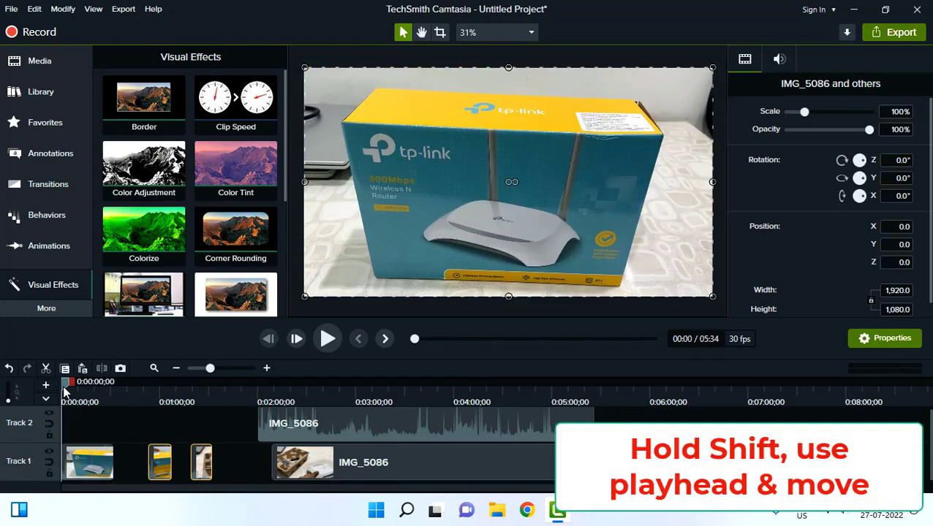
pyautogui.moveTo(64, 391)
pyautogui.keyDown('shift'); pyautogui.mouseDown()
pyautogui.moveTo(244, 417)
pyautogui.moveTo(60, 419)
pyautogui.mouseUp(); pyautogui.keyUp('shift')
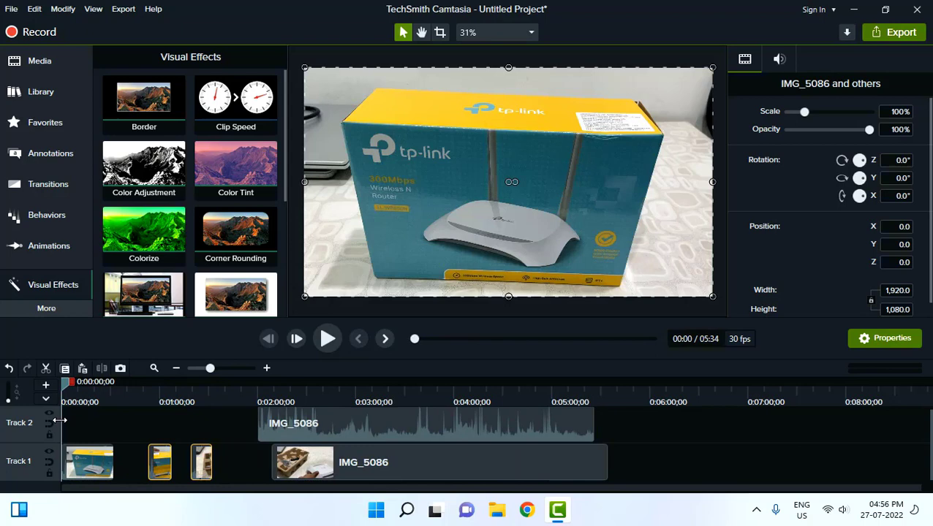
pyautogui.moveTo(60, 420); pyautogui.dragTo(121, 430)
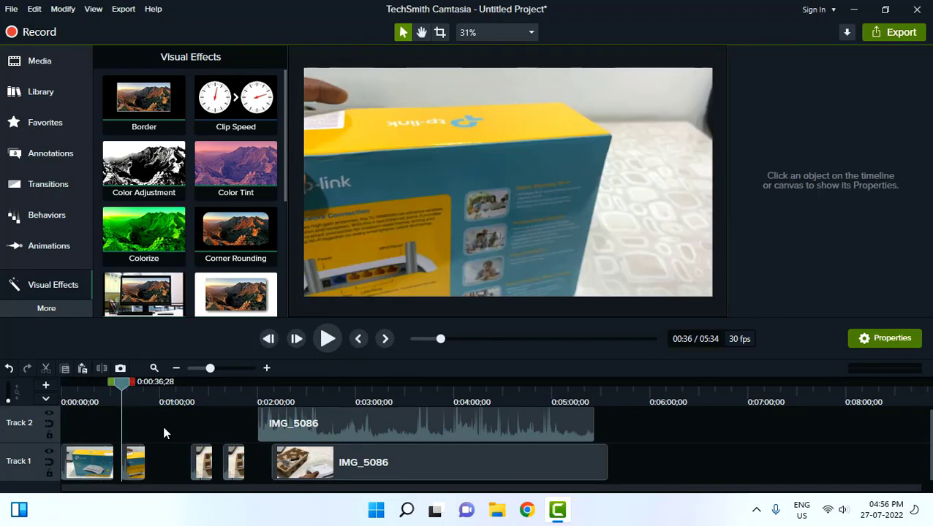
# Copy the second Track 1 clip and paste it on Track 1 at 5:55 after IMG_5086.
pyautogui.click(139, 449)
pyautogui.hotkey('ctrl', 'c')
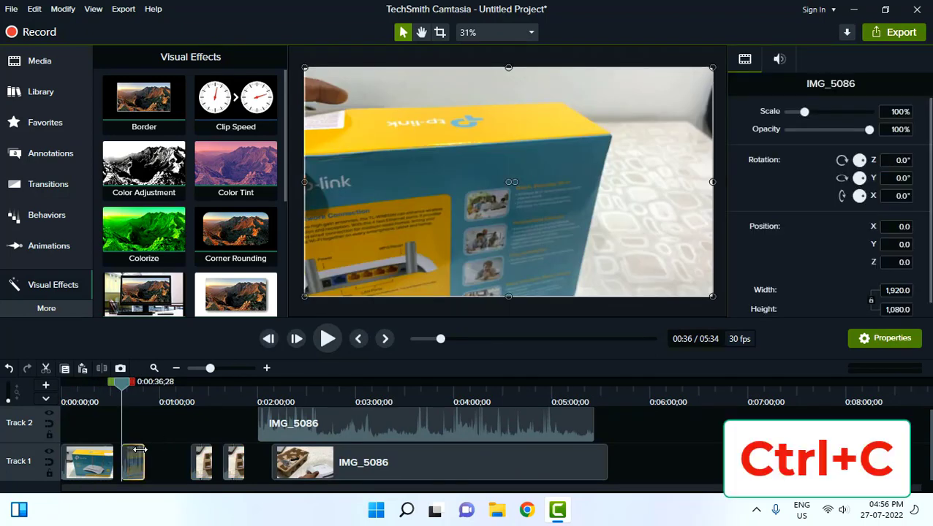
pyautogui.click(173, 401)
pyautogui.hotkey('ctrl', 'v')
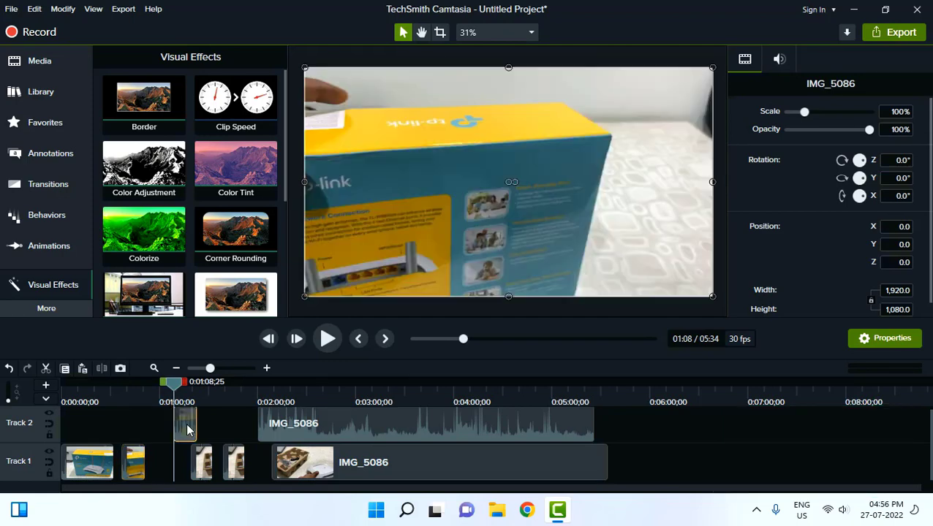
pyautogui.hotkey('ctrl', 'x')
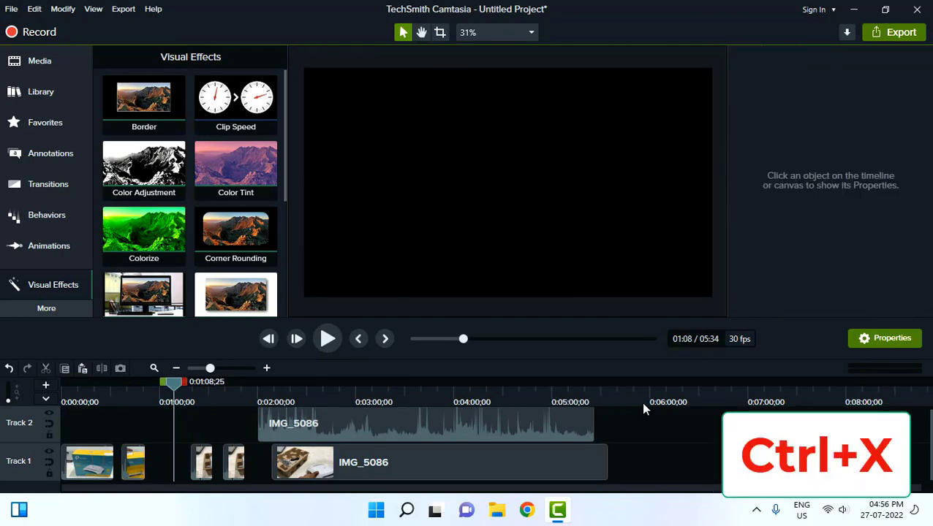
pyautogui.click(643, 402)
pyautogui.hotkey('ctrl', 'v')
pyautogui.click(699, 448)
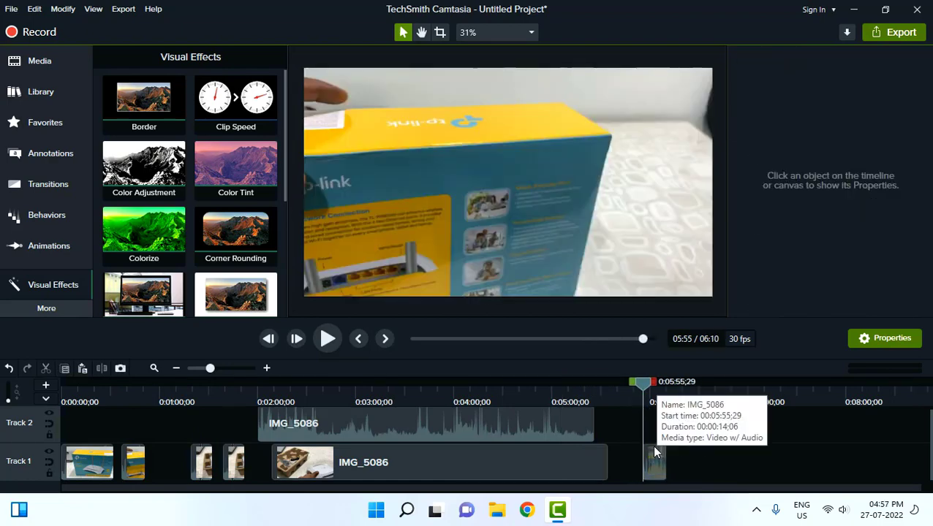
pyautogui.moveTo(491, 423)
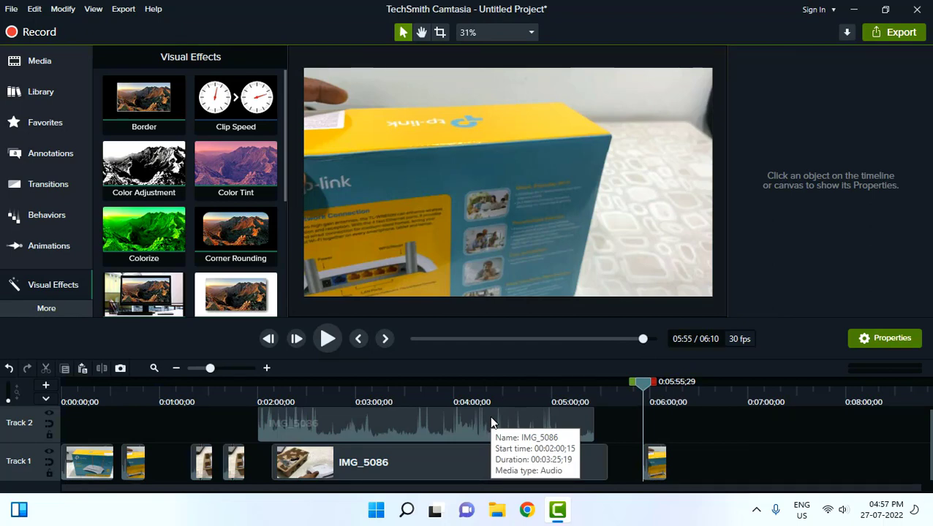
pyautogui.hotkey('ctrl', 'Home')
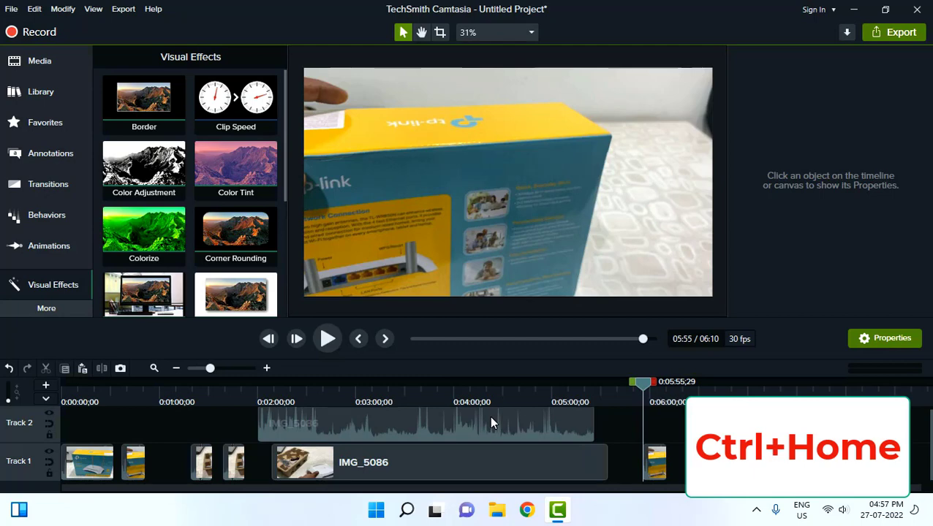
pyautogui.hotkey('ctrl', 'Home')
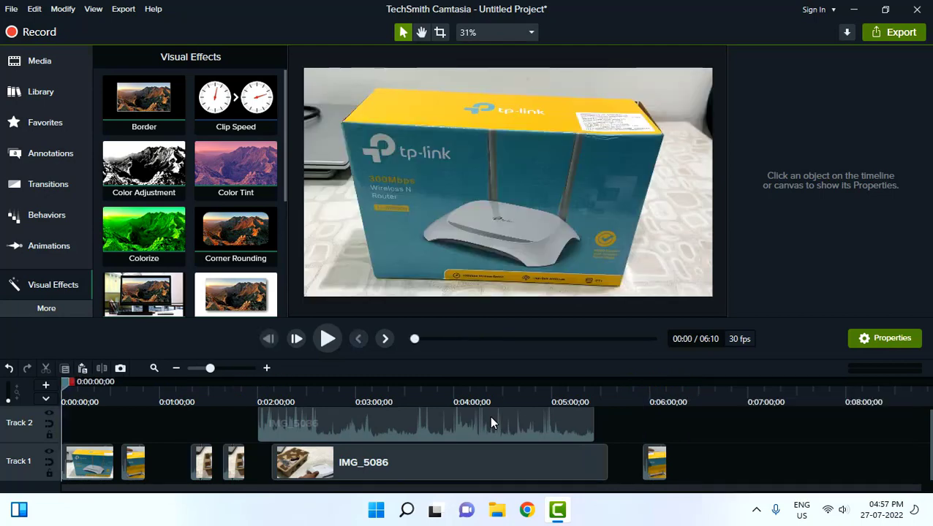
pyautogui.hotkey('ctrl', 'End')
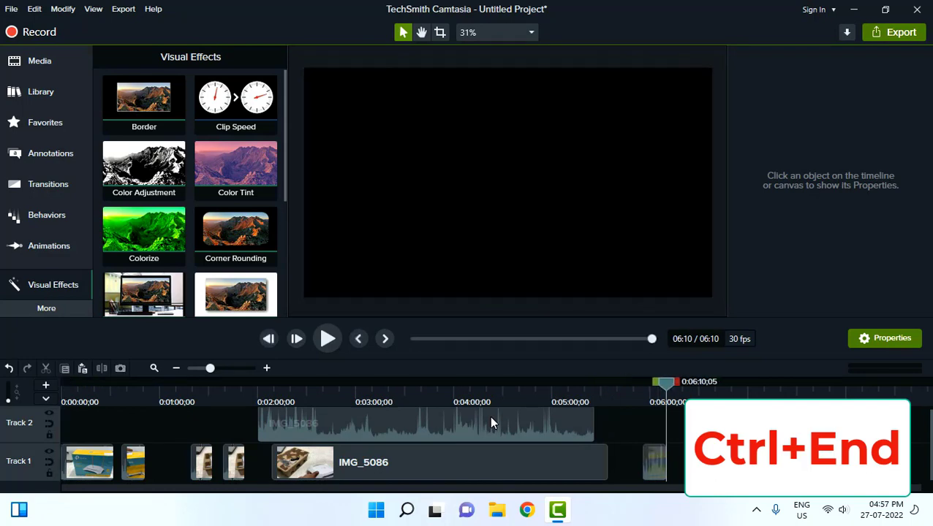
pyautogui.hotkey('ctrl', 'Home')
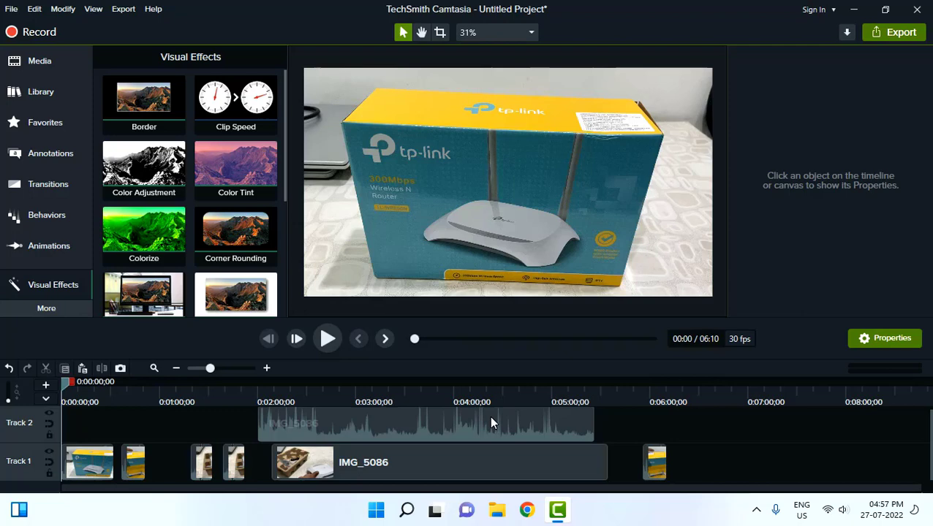
pyautogui.hotkey('ctrl', 'End')
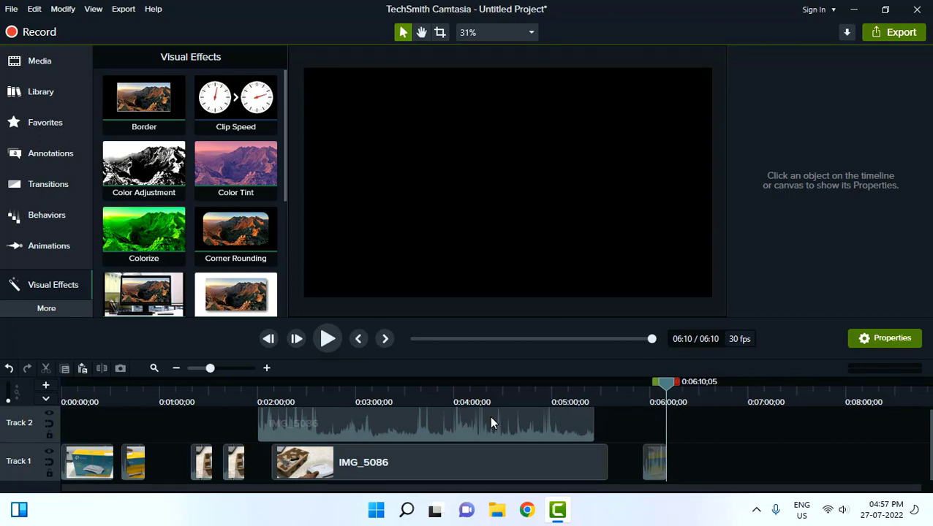
pyautogui.hotkey('ctrl', 'y')
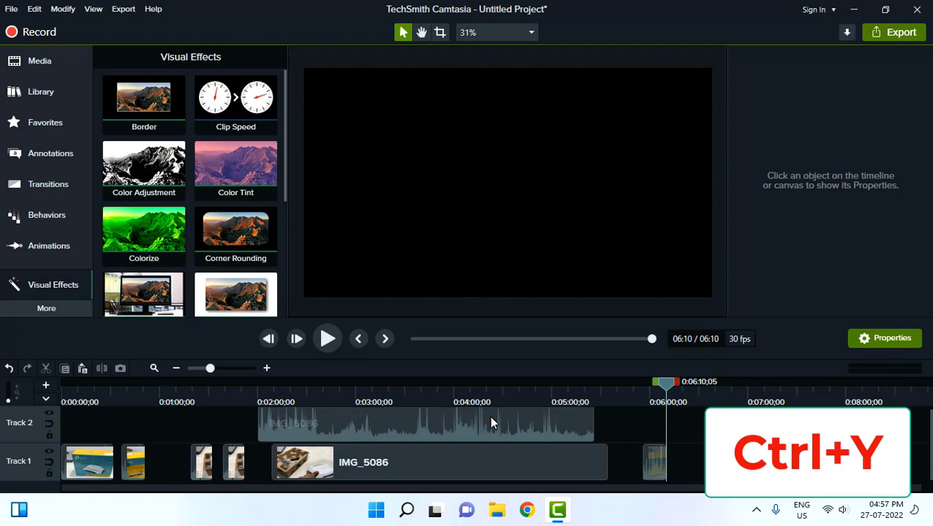
pyautogui.hotkey('ctrl', 'z')
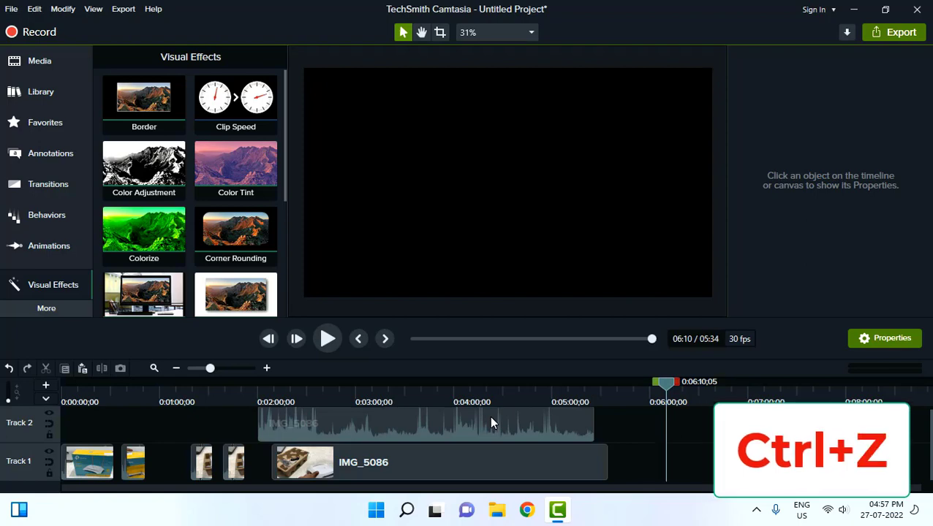
pyautogui.hotkey('ctrl', 'y')
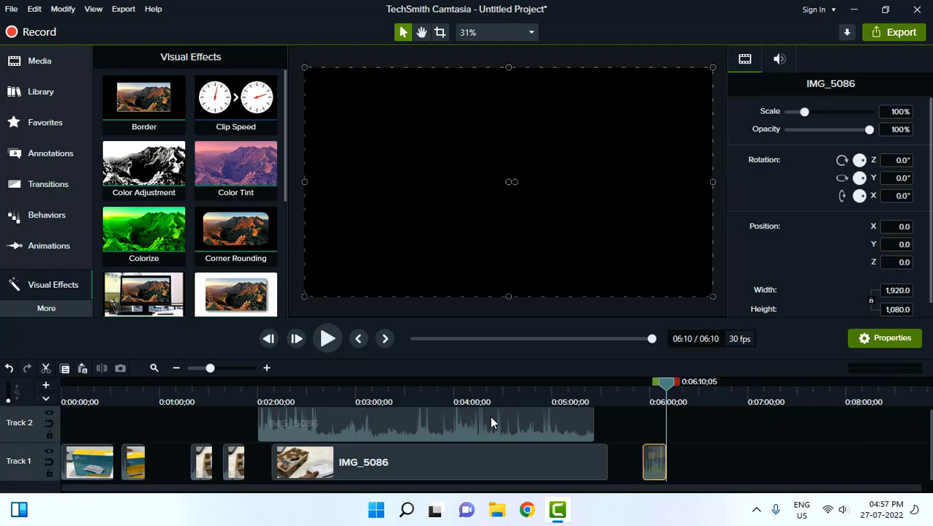
# Set the playhead to 5:17 in IMG_5086, then zoom the timeline to show all clips.
pyautogui.scroll(3, 490, 422)
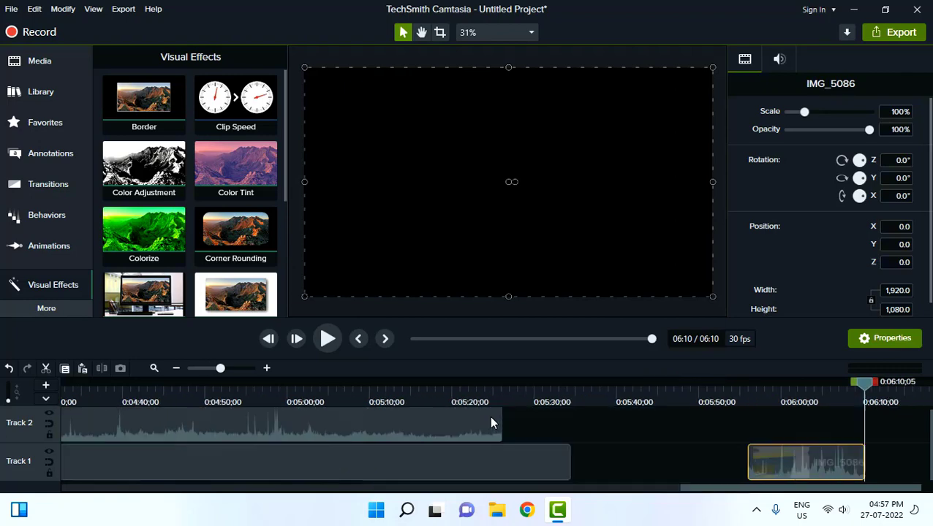
pyautogui.click(428, 391)
pyautogui.hotkey('ctrl', 'shift', '=')
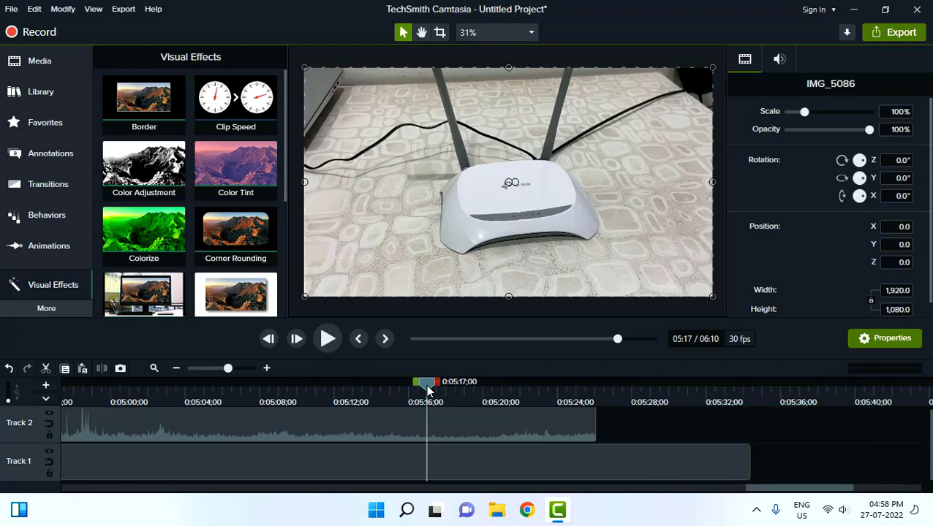
pyautogui.hotkey('ctrl', 'shift', '-')
pyautogui.hotkey('ctrl', 'shift', '-')
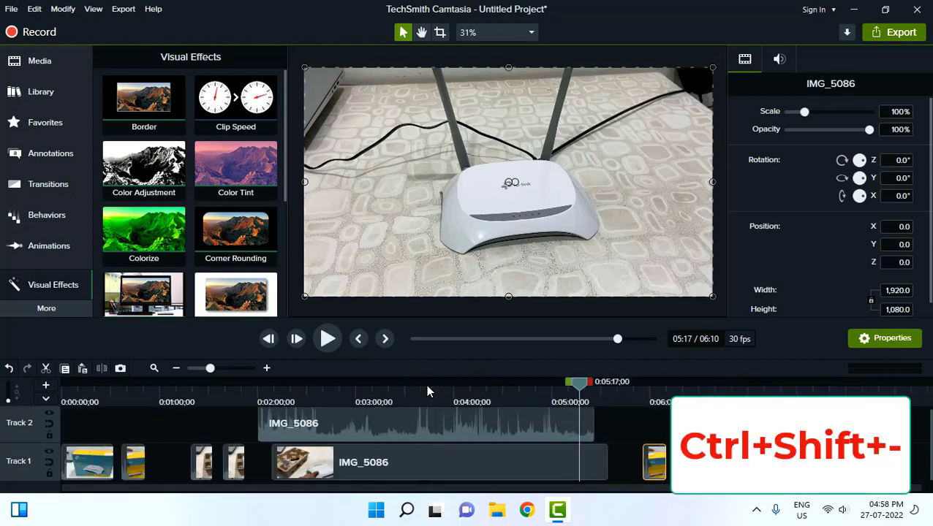
pyautogui.hotkey('ctrl', 'shift', '-')
pyautogui.hotkey('ctrl', 'shift', '-')
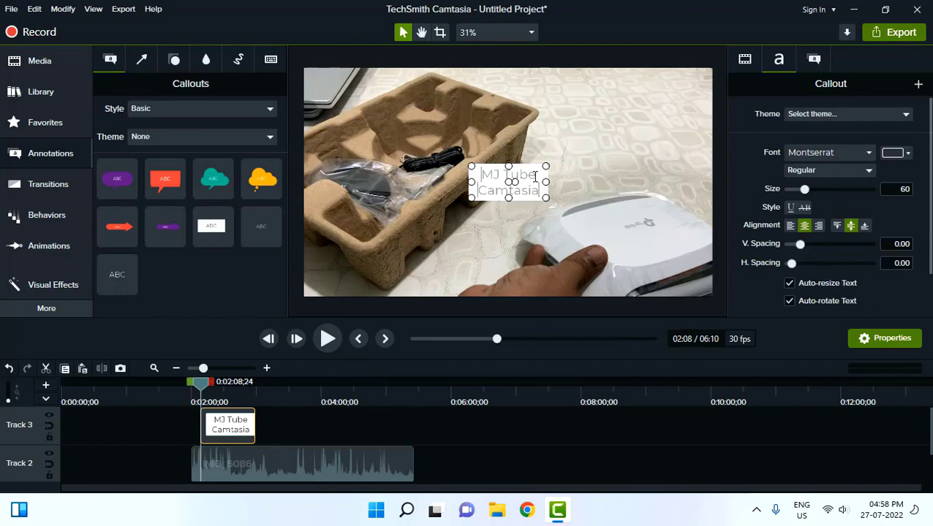
# Underline and bold the 'MJ Tube Camtasia' callout text with Ctrl+U and Ctrl+B.
pyautogui.hotkey('ctrl', 'u')
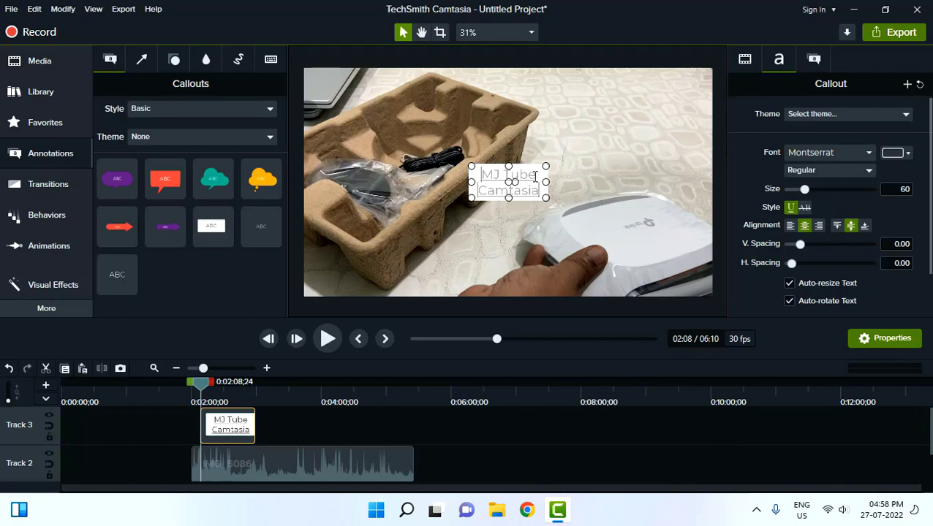
pyautogui.hotkey('ctrl', 'b')
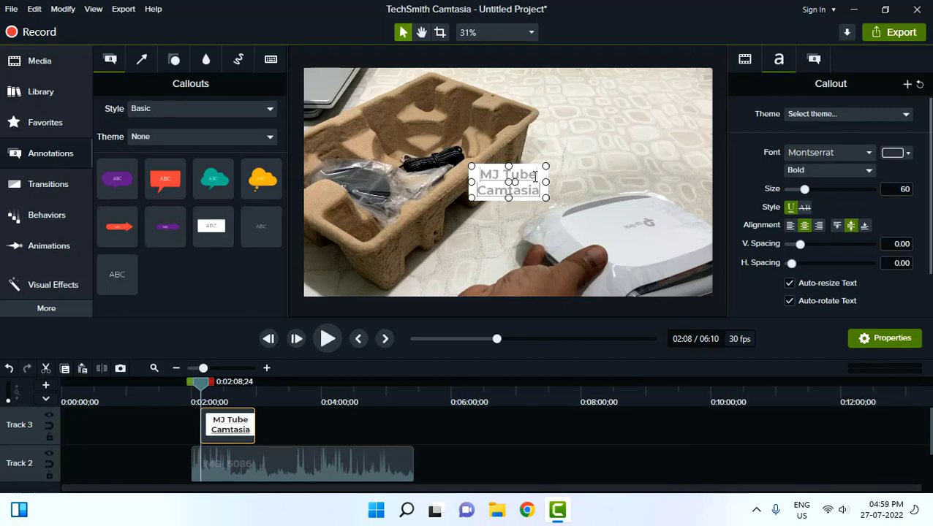
pyautogui.hotkey('ctrl', 'shift', ',')
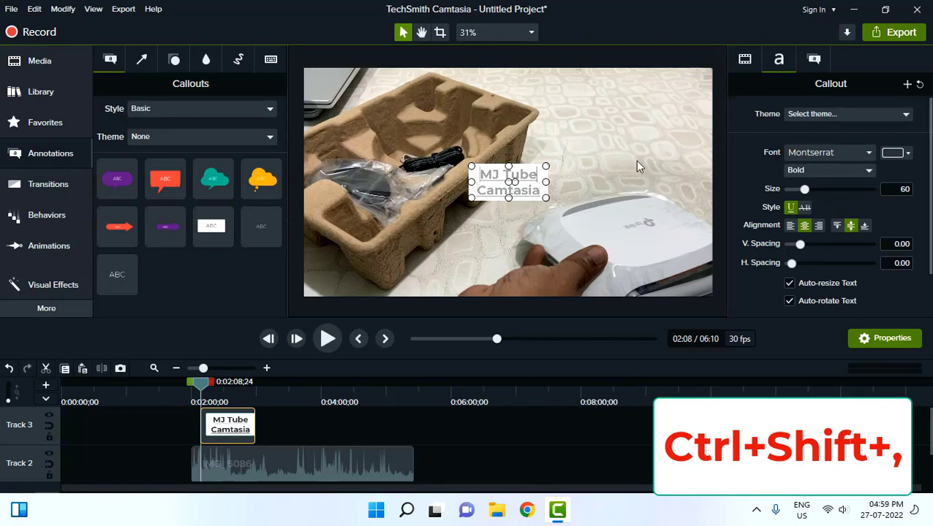
pyautogui.click(477, 176)
pyautogui.tripleClick(477, 177)
pyautogui.hotkey('ctrl', 'shift', ',')
pyautogui.hotkey('ctrl', 'shift', ',')
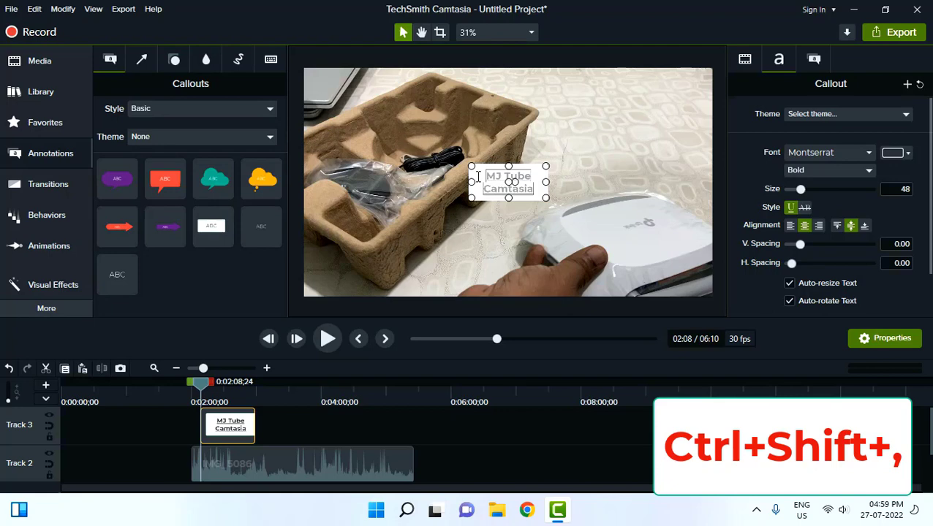
pyautogui.hotkey('ctrl', 'shift', ',')
pyautogui.hotkey('ctrl', 'shift', ',')
pyautogui.hotkey('ctrl', 'shift', ',')
pyautogui.hotkey('ctrl', 'shift', ',')
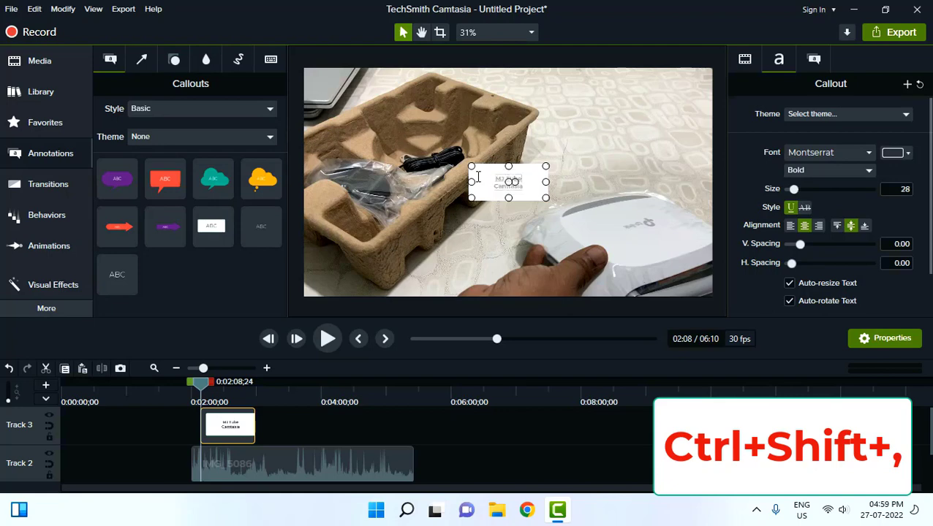
pyautogui.hotkey('ctrl', 'shift', '.')
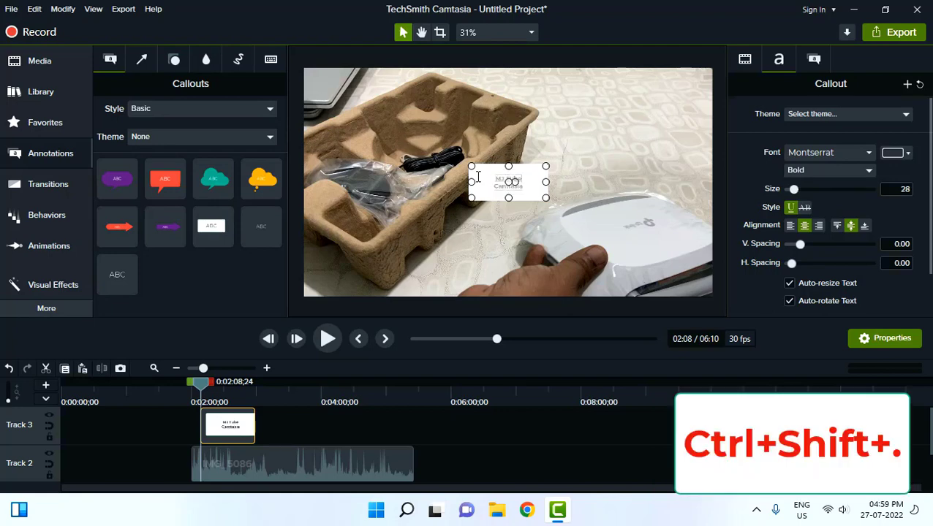
pyautogui.hotkey('ctrl', 'shift', '.')
pyautogui.hotkey('ctrl', 'shift', '.')
pyautogui.hotkey('ctrl', 'shift', '.')
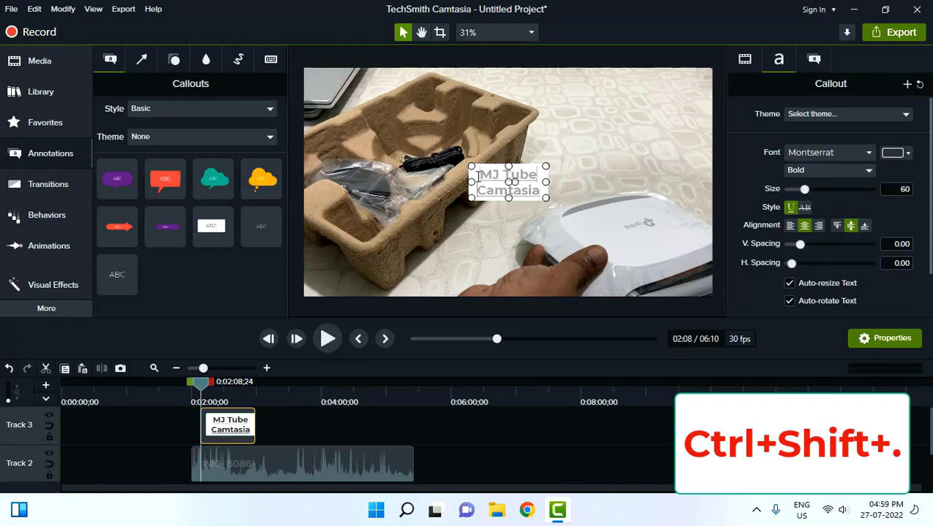
pyautogui.hotkey('ctrl', 'shift', ',')
pyautogui.hotkey('ctrl', 'shift', ',')
pyautogui.hotkey('ctrl', 'shift', ',')
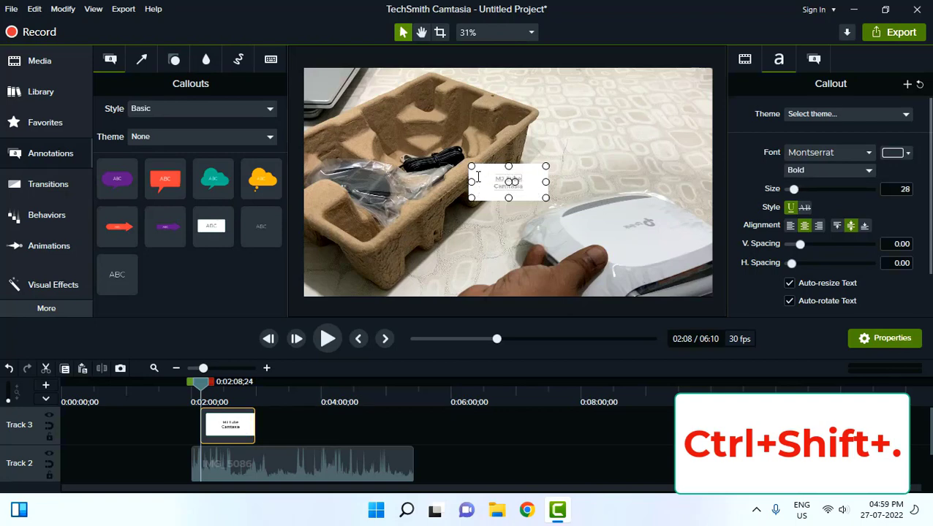
pyautogui.hotkey('ctrl', 'shift', ',')
pyautogui.hotkey('ctrl', 'shift', '.')
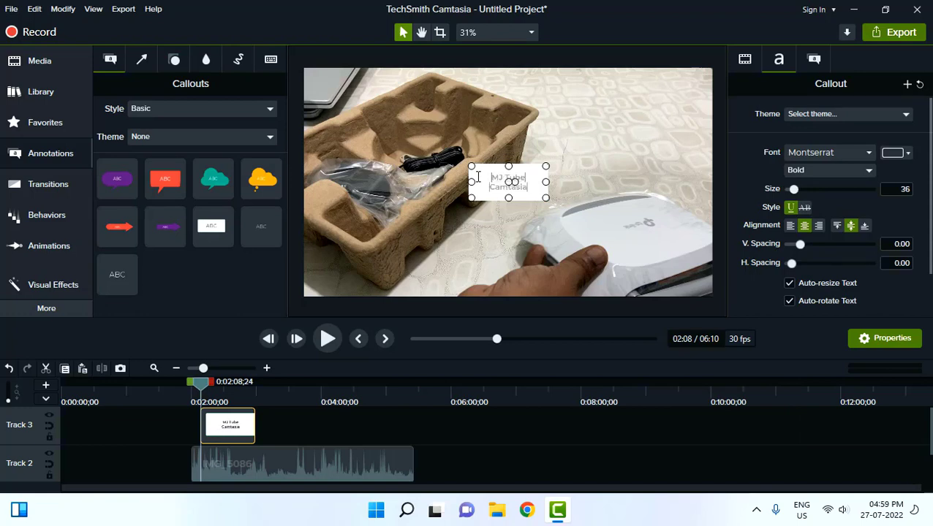
pyautogui.hotkey('ctrl', 'shift', '.')
pyautogui.hotkey('ctrl', 'shift', '.')
pyautogui.hotkey('ctrl', 'shift', '.')
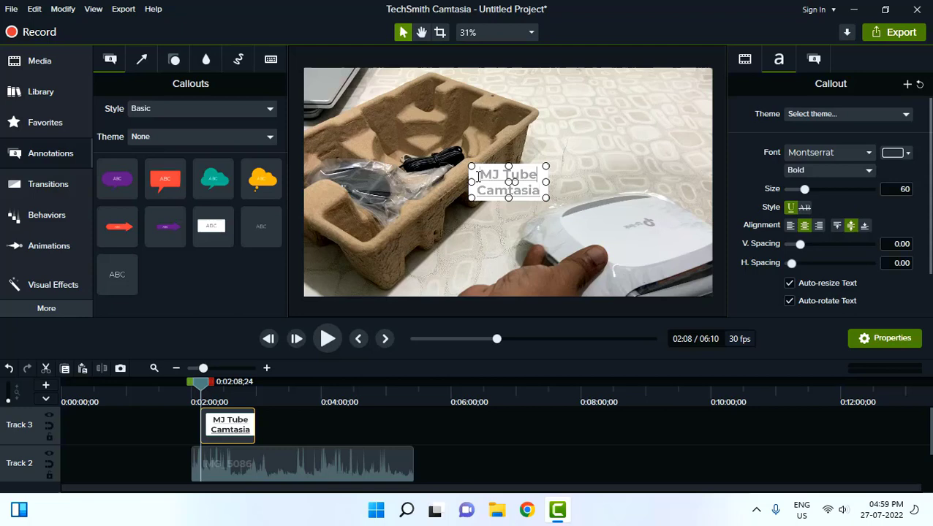
# Try left and justified alignment on the callout text, finishing right-aligned.
pyautogui.hotkey('ctrl', 'r')
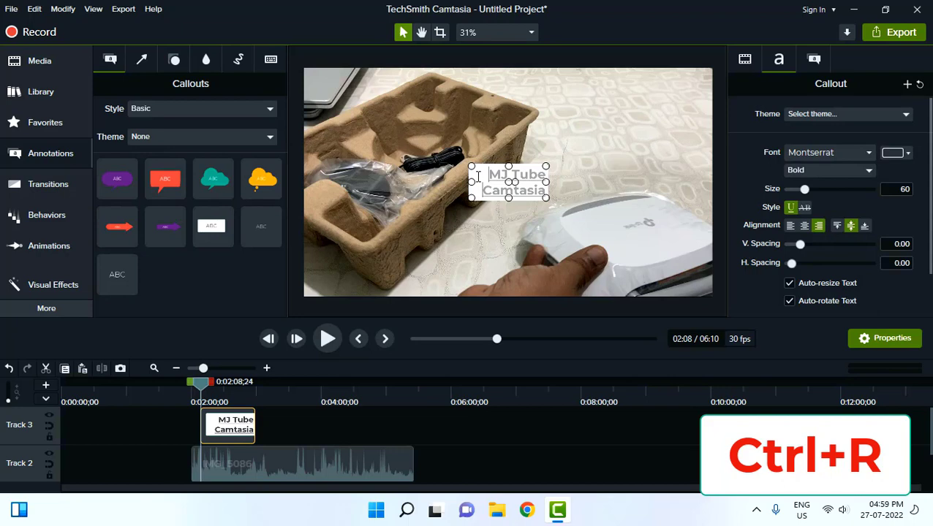
pyautogui.click(548, 203)
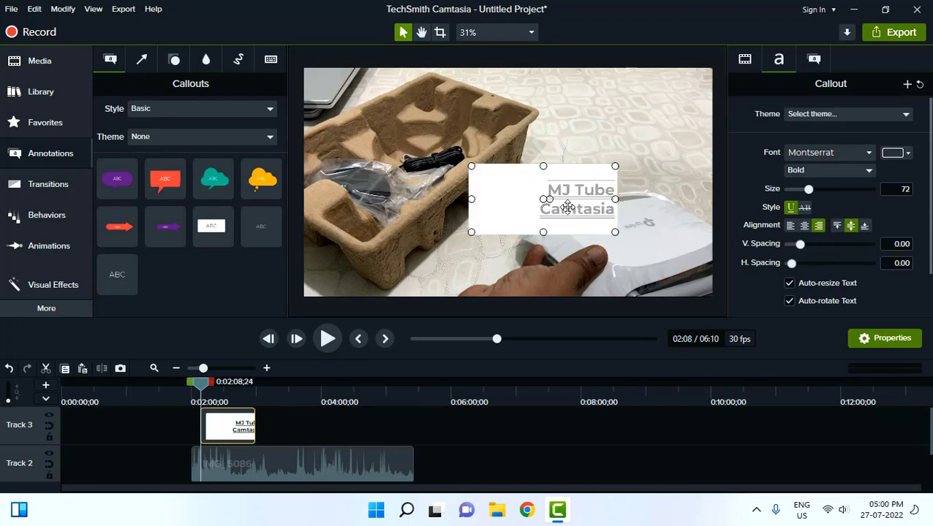
pyautogui.hotkey('ctrl', 'l')
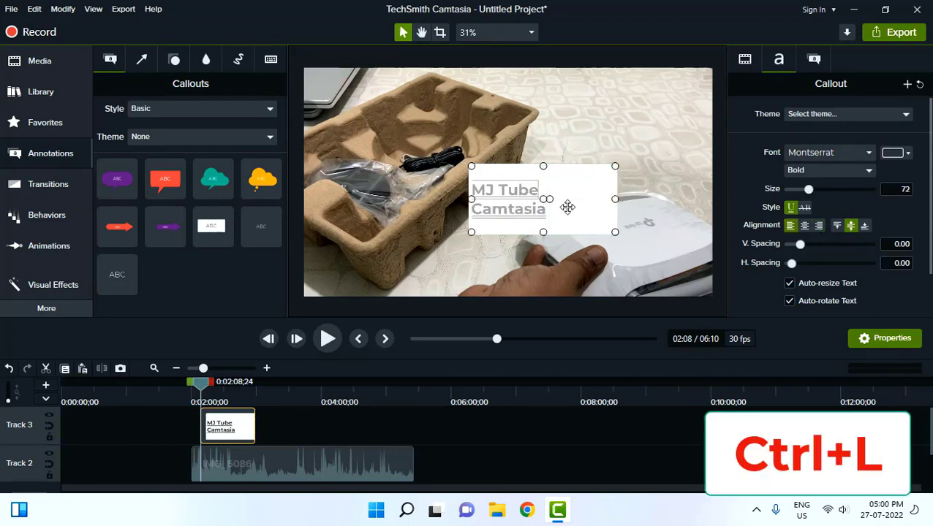
pyautogui.hotkey('ctrl', 'j')
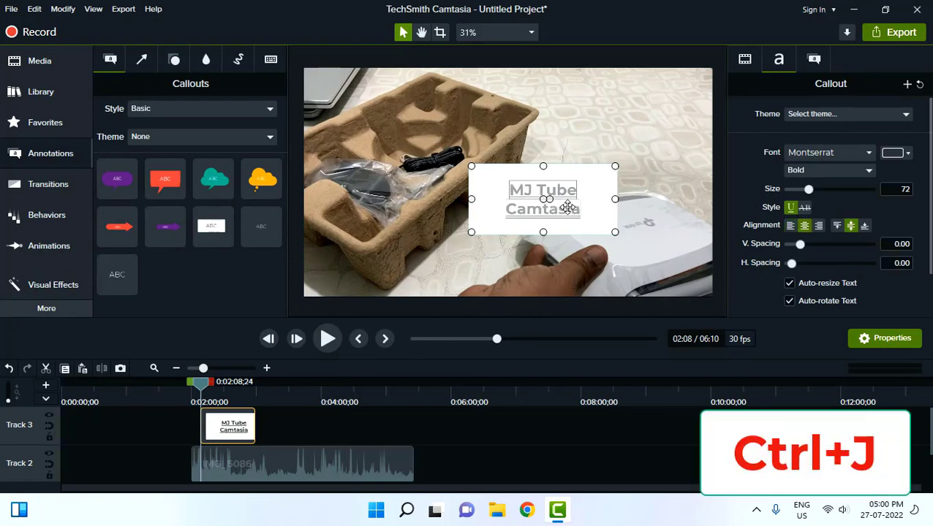
pyautogui.hotkey('ctrl', 'l')
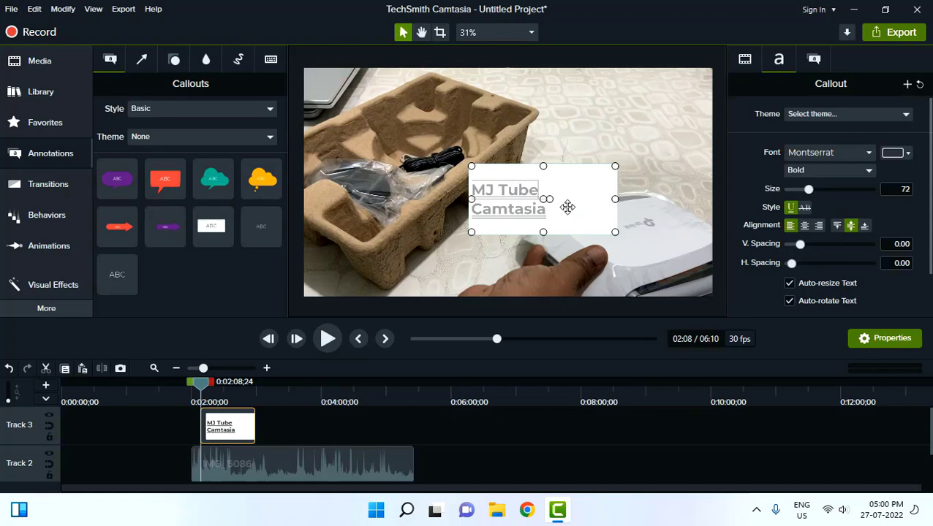
pyautogui.hotkey('ctrl', 'r')
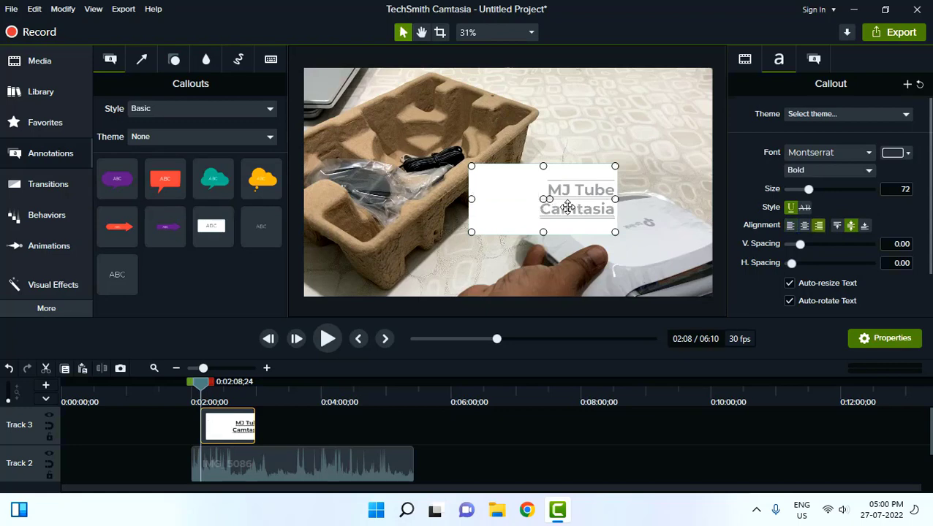